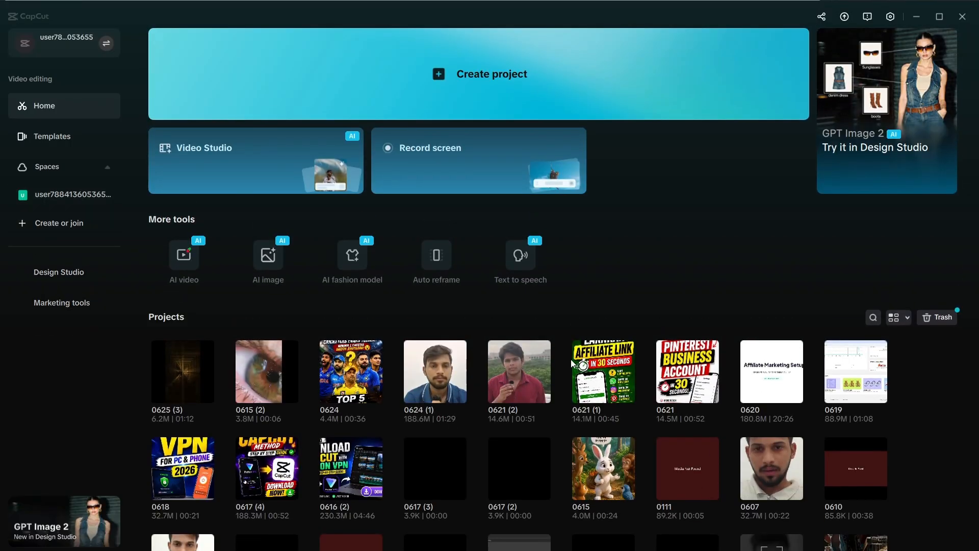
Browse the Projects list, then start a new empty project from the Create project banner.
scroll(507, 386, "down", 3)
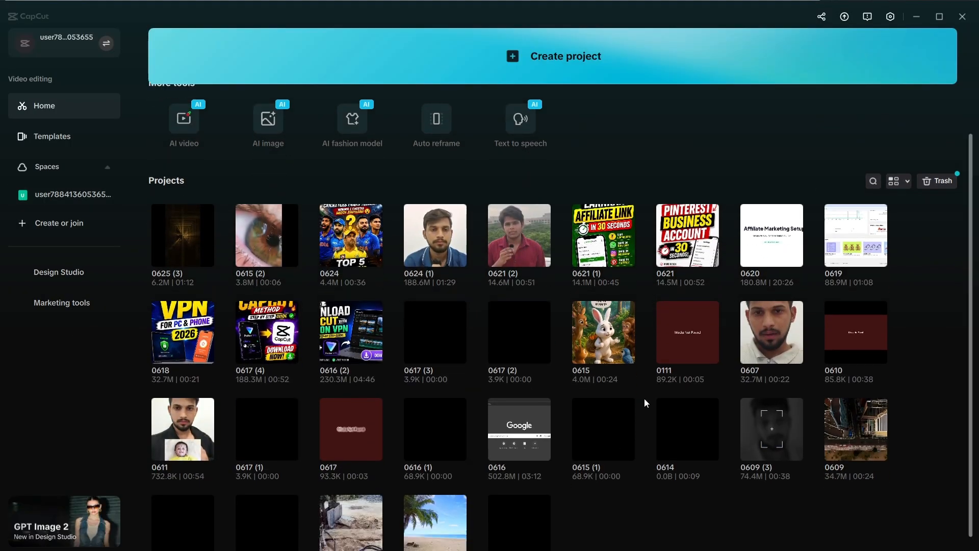
scroll(644, 398, "up", 3)
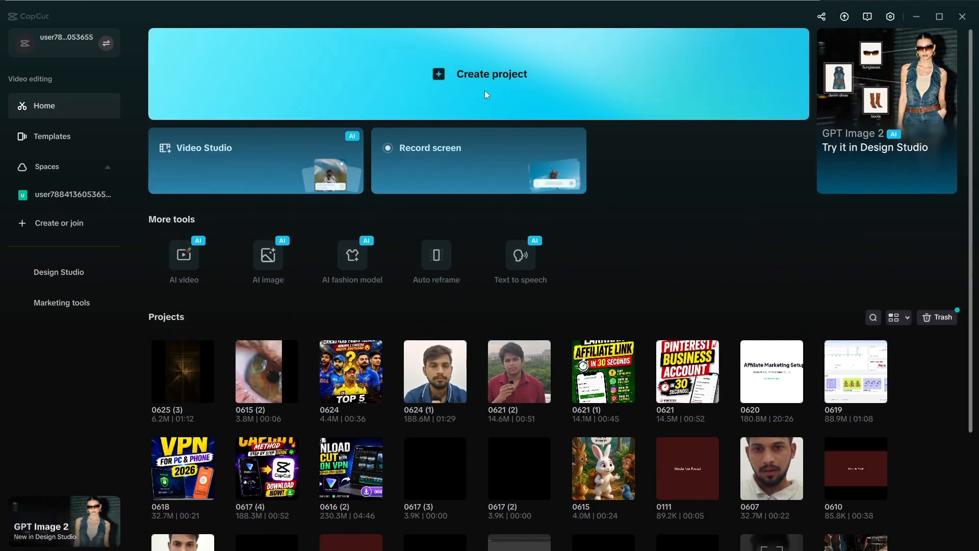
left_click(464, 72)
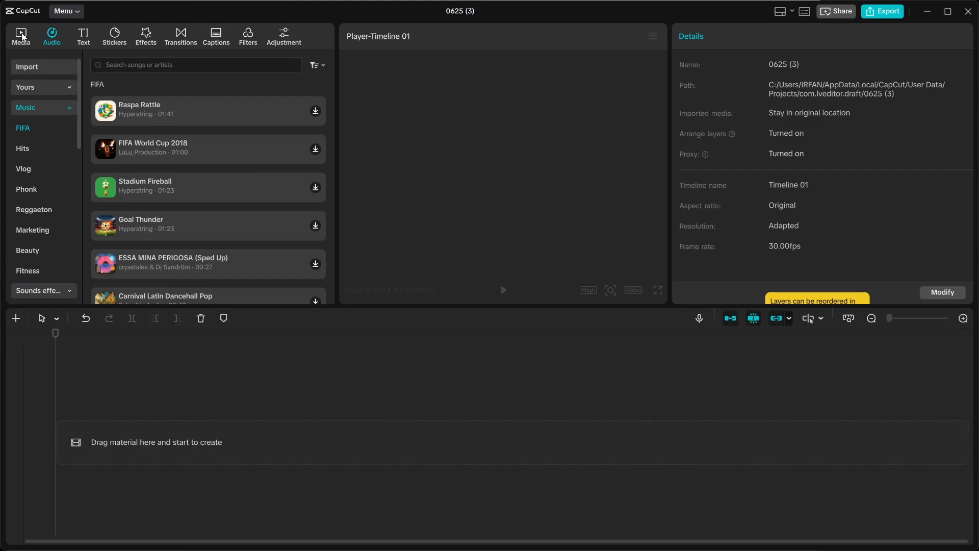
Go back to the Media tab's Import area in the empty project 0625 (3).
left_click(23, 37)
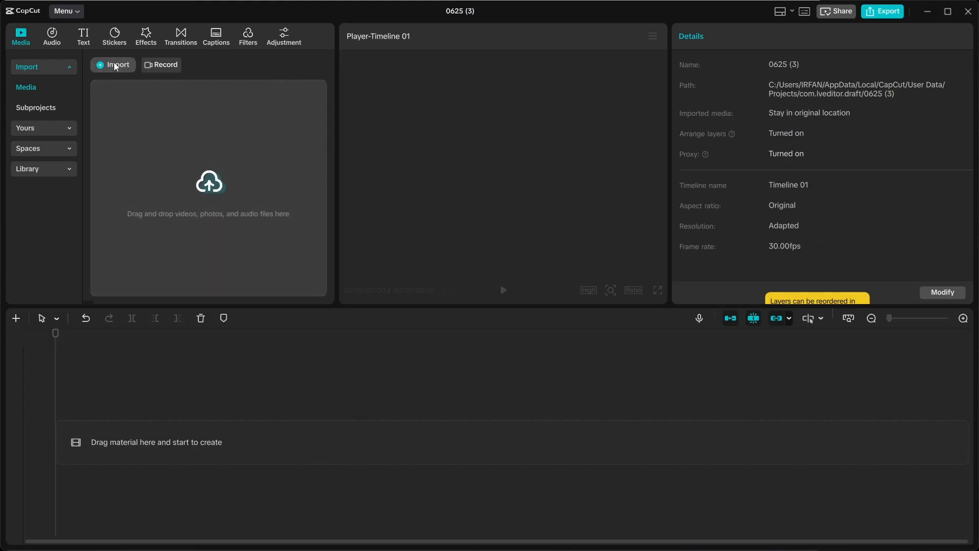
left_click(115, 66)
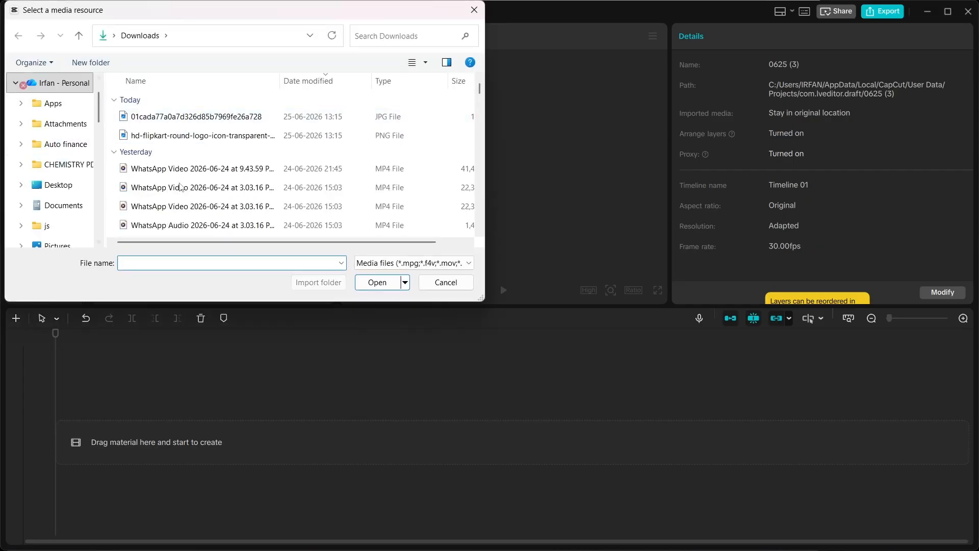
left_click(473, 10)
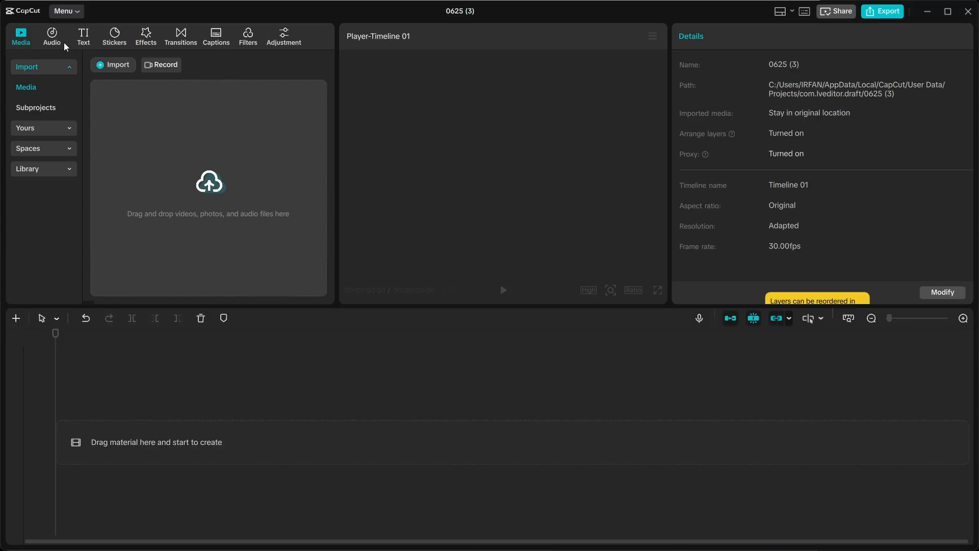
Browse the Audio tab's Music songs and categories, then switch to the Text options.
left_click(52, 36)
scroll(154, 171, "down", 4)
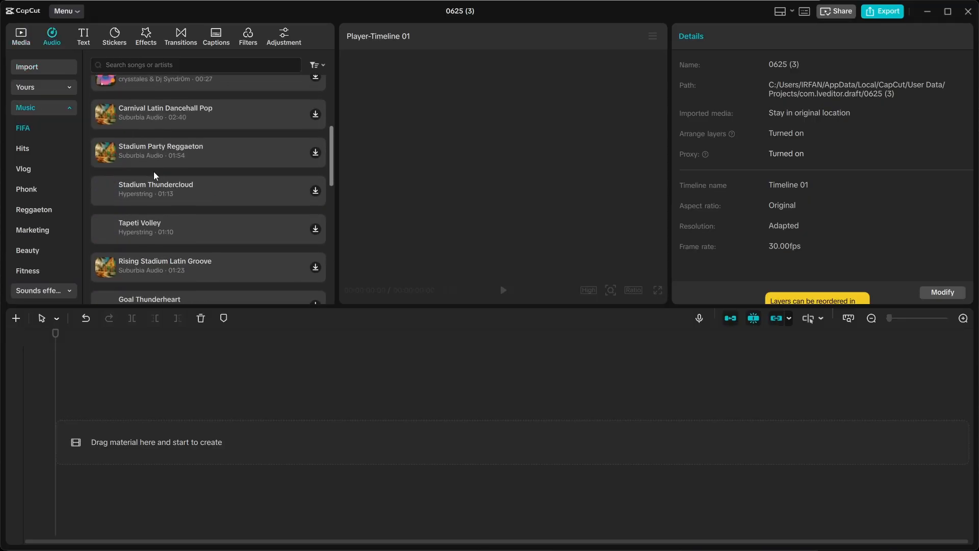
scroll(154, 172, "up", 2)
scroll(154, 171, "up", 3)
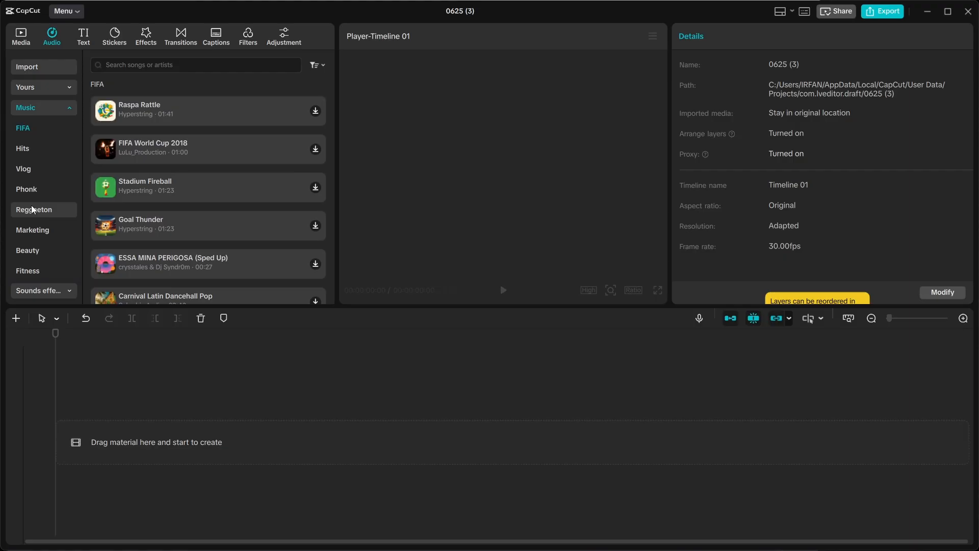
scroll(52, 185, "down", 2)
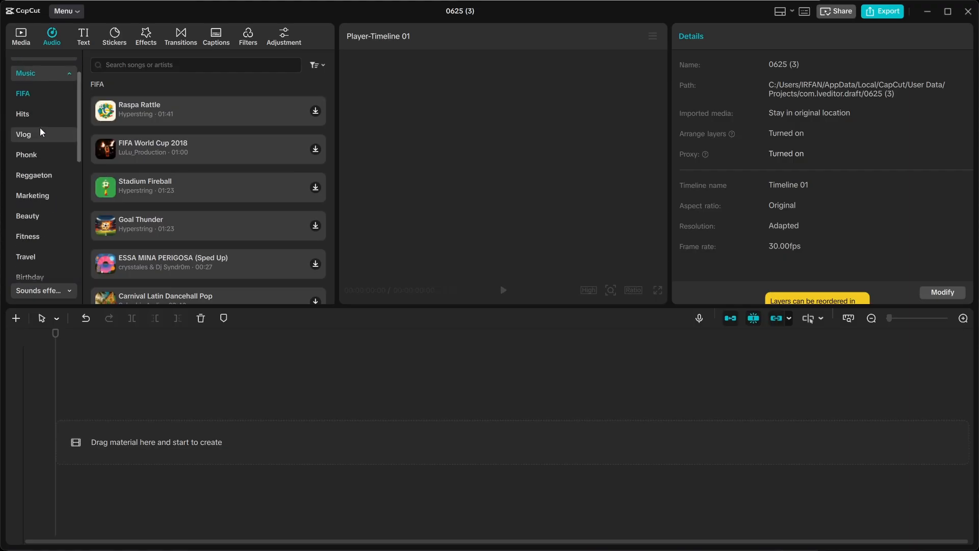
scroll(42, 154, "down", 6)
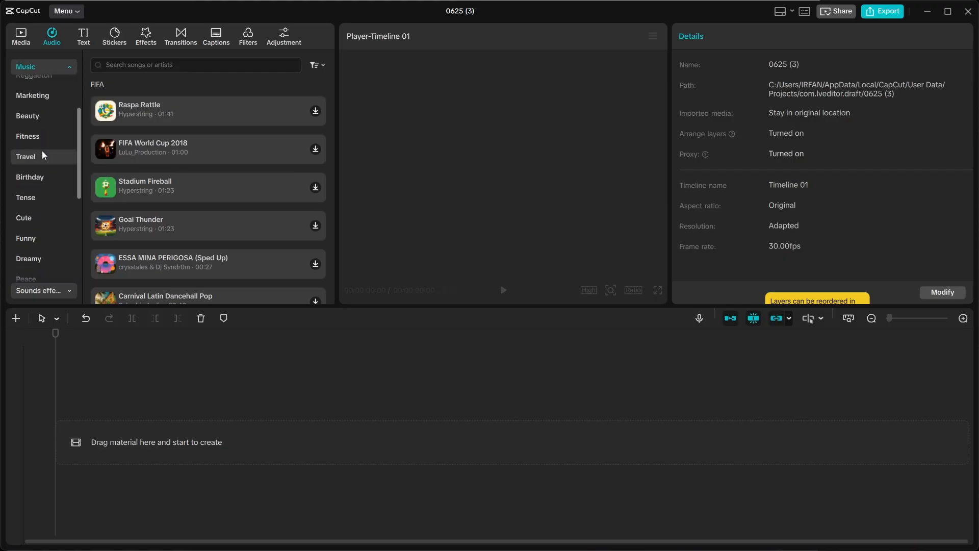
scroll(42, 153, "down", 9)
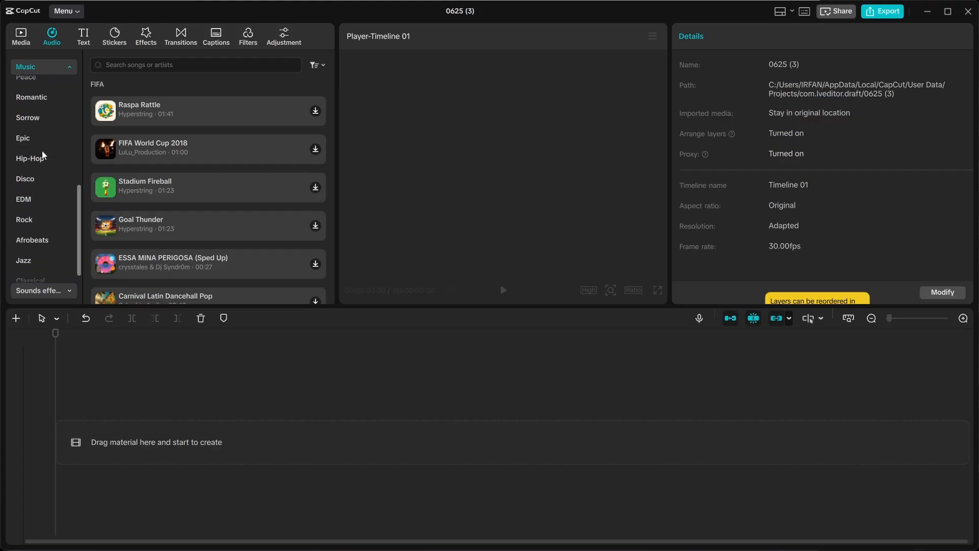
scroll(42, 151, "down", 3)
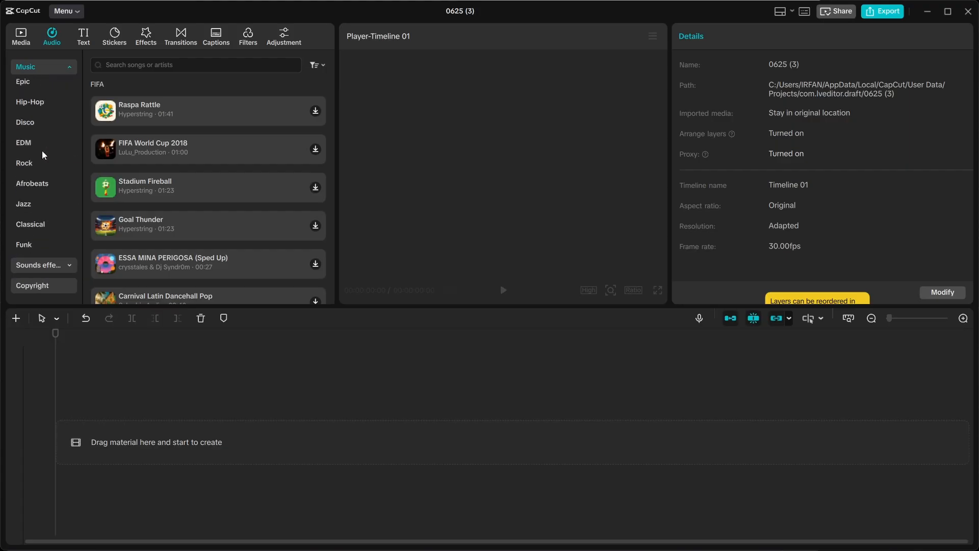
left_click(82, 37)
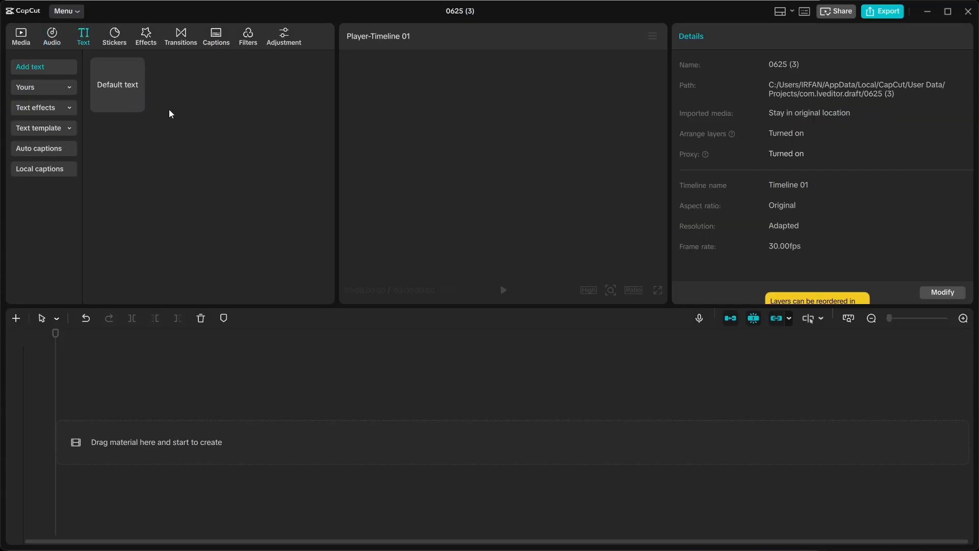
Add a Default text clip to the timeline and replace its placeholder with a person's name, fixing typos.
left_click(137, 104)
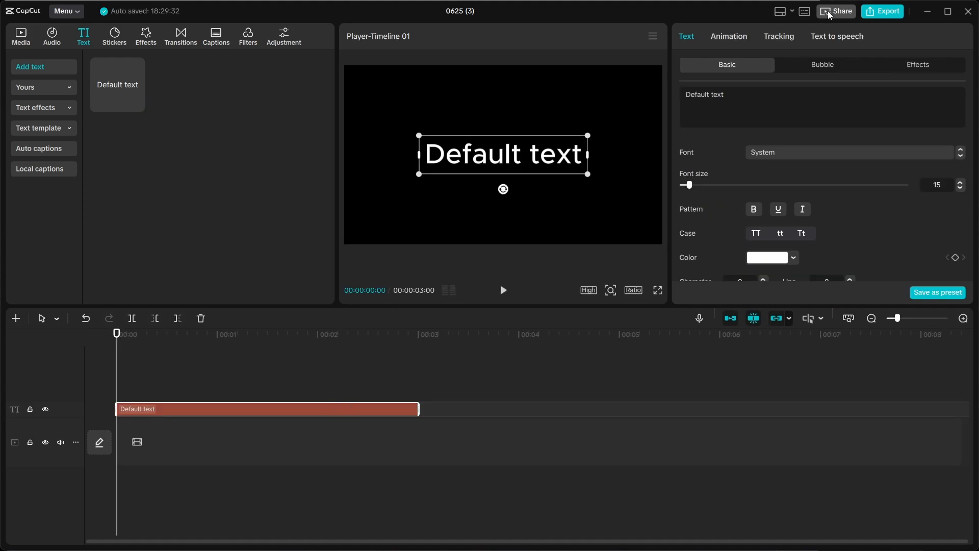
left_click_drag(692, 104, 745, 86)
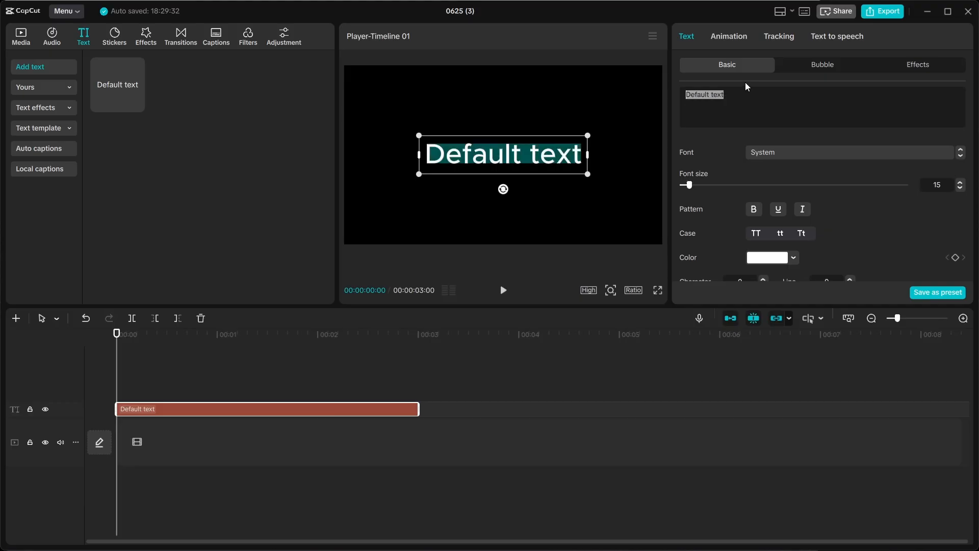
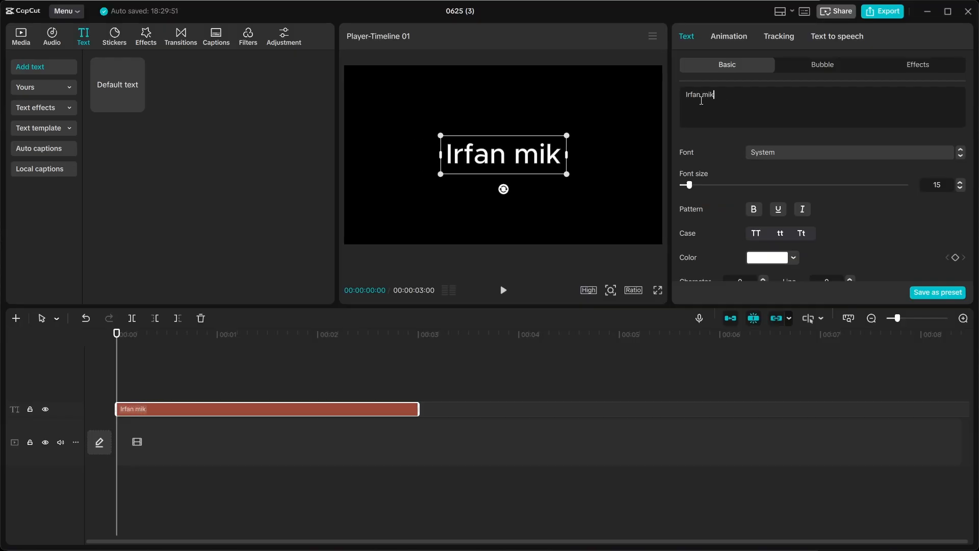
Finish correcting the name and enlarge the title text to about 106%.
type("ky")
scroll(820, 192, "down", 3)
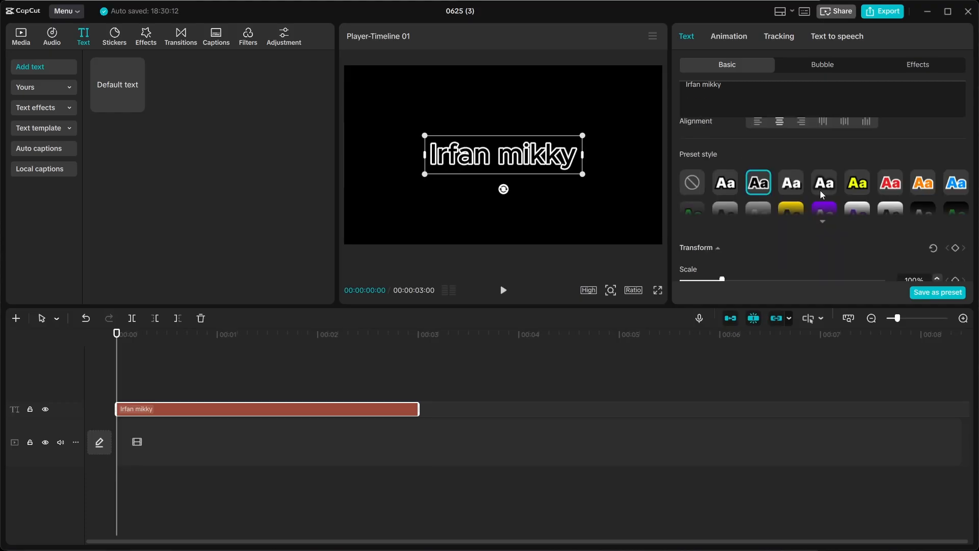
scroll(820, 192, "down", 1)
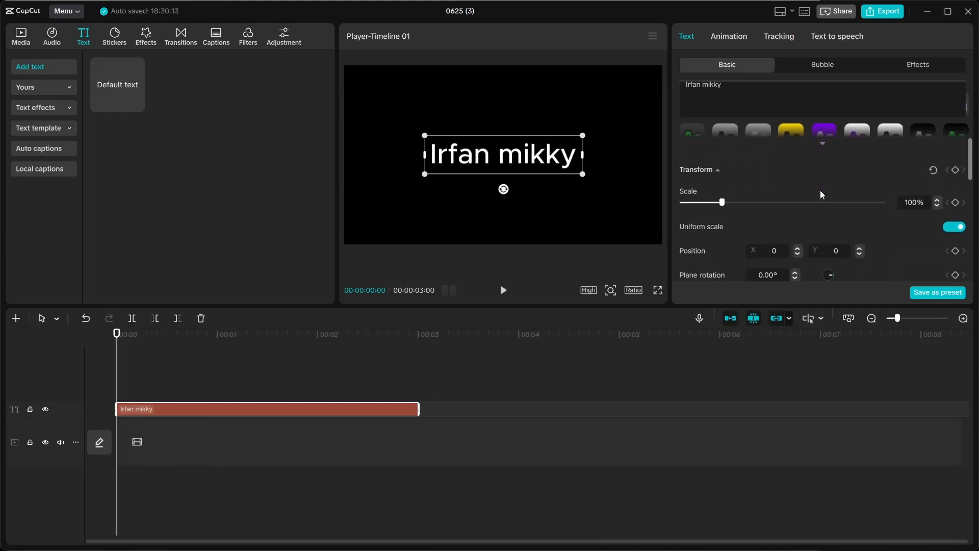
mouse_move(723, 200)
left_mouse_down()
mouse_move(763, 203)
mouse_move(724, 209)
left_mouse_up()
scroll(725, 210, "down", 1)
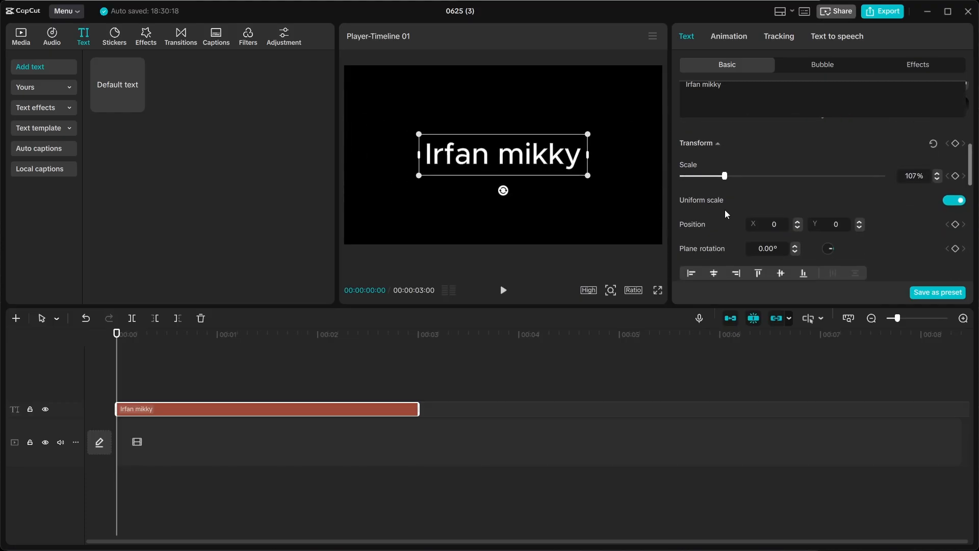
scroll(897, 202, "down", 3)
scroll(897, 202, "up", 2)
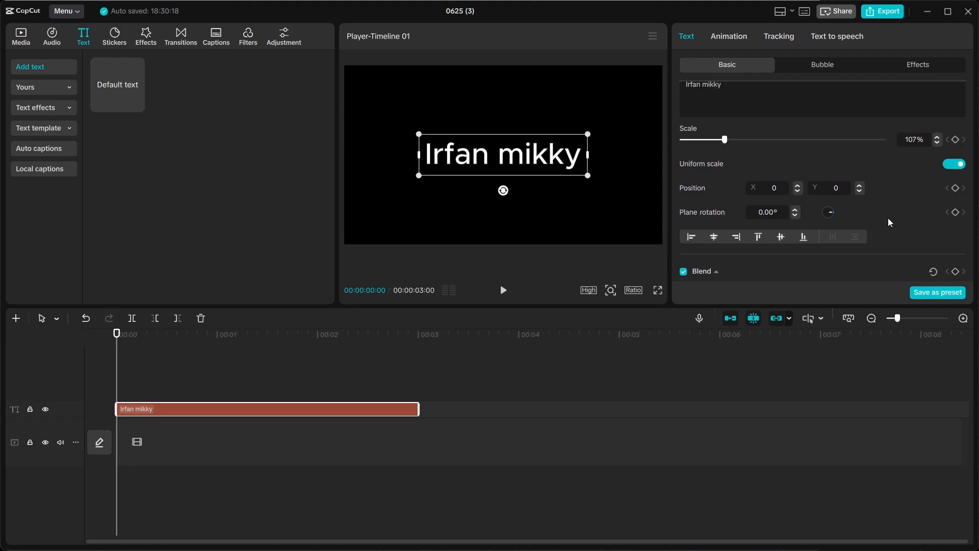
scroll(888, 219, "down", 1)
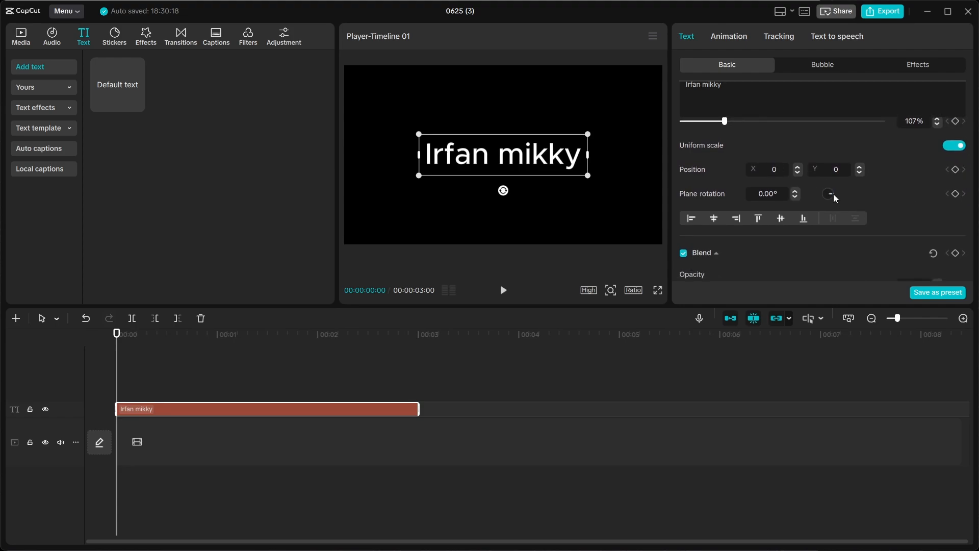
Tilt the title to a 354.94° plane rotation and lower its opacity to 96%.
left_click_drag(831, 194, 778, 152)
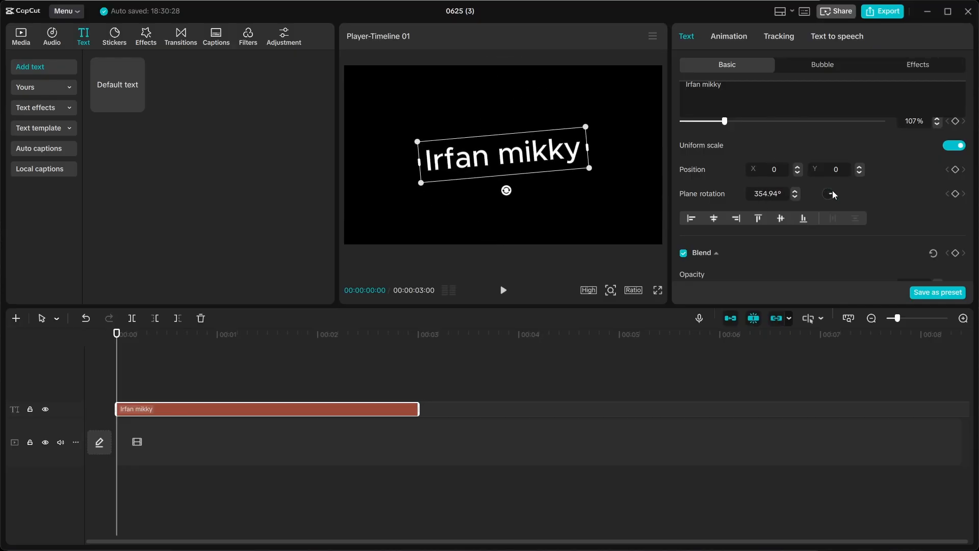
scroll(832, 192, "down", 4)
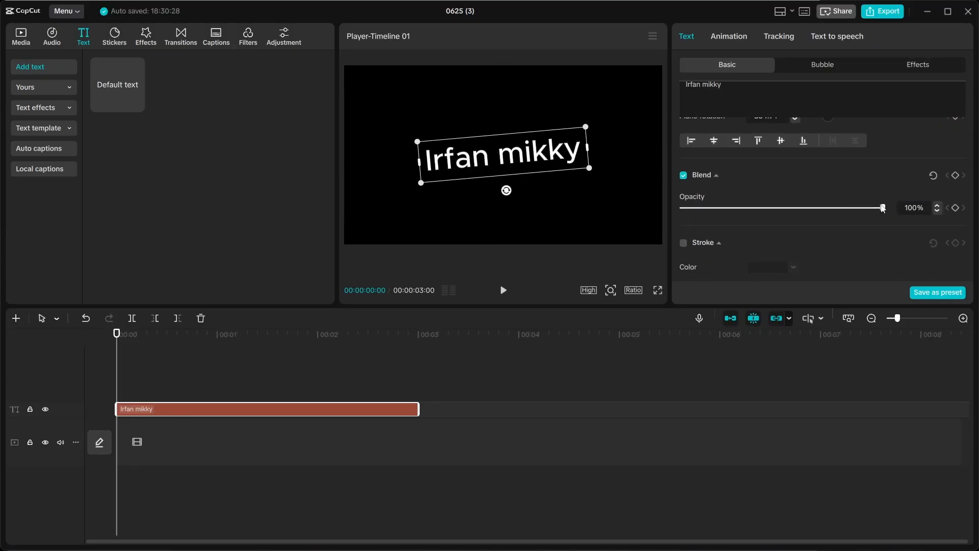
left_click_drag(883, 207, 868, 234)
scroll(873, 234, "down", 5)
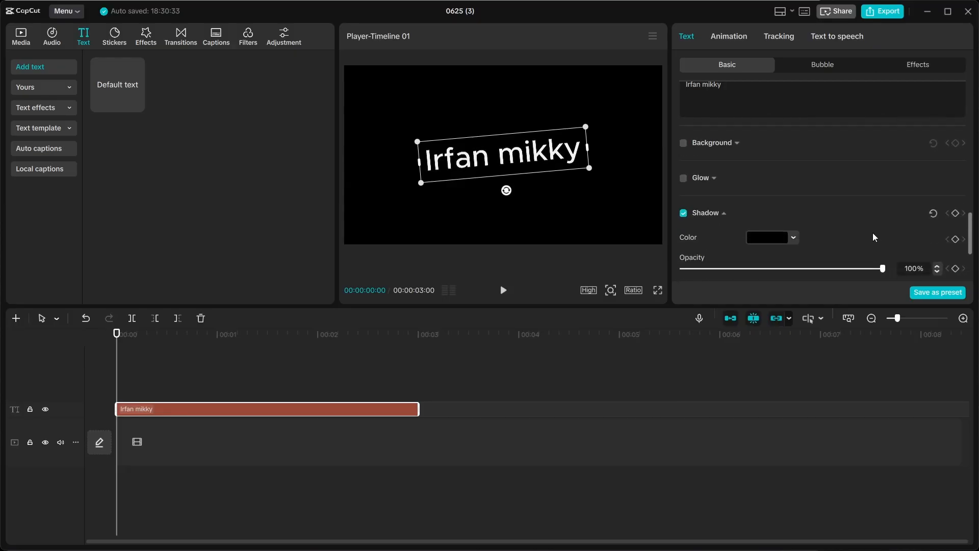
scroll(873, 232, "down", 3)
scroll(873, 233, "up", 7)
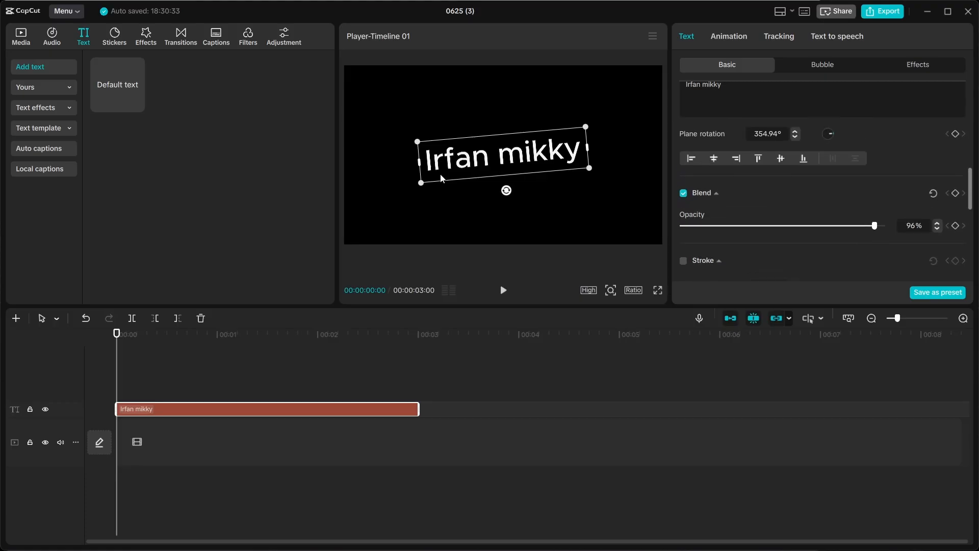
Open the Stickers library and scroll through its sticker categories.
left_click(107, 39)
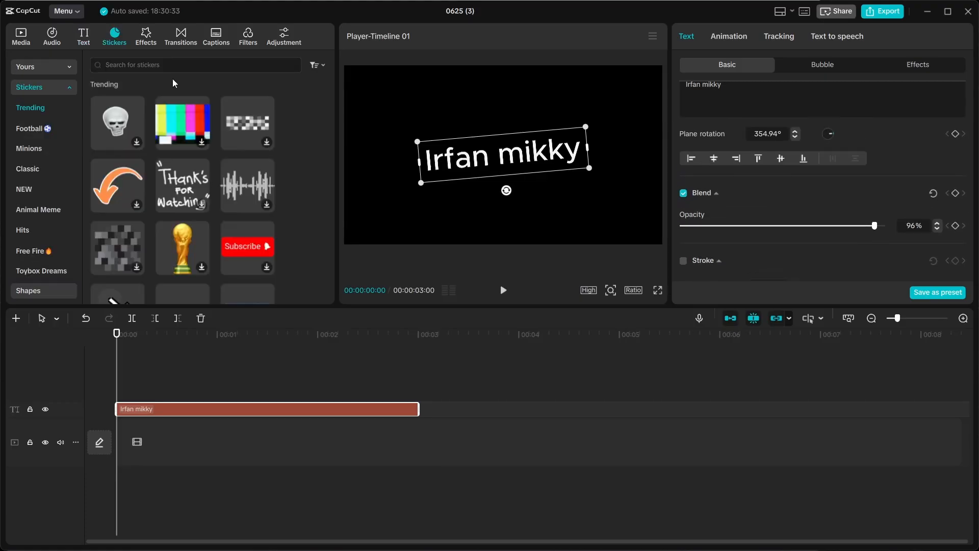
scroll(47, 214, "down", 3)
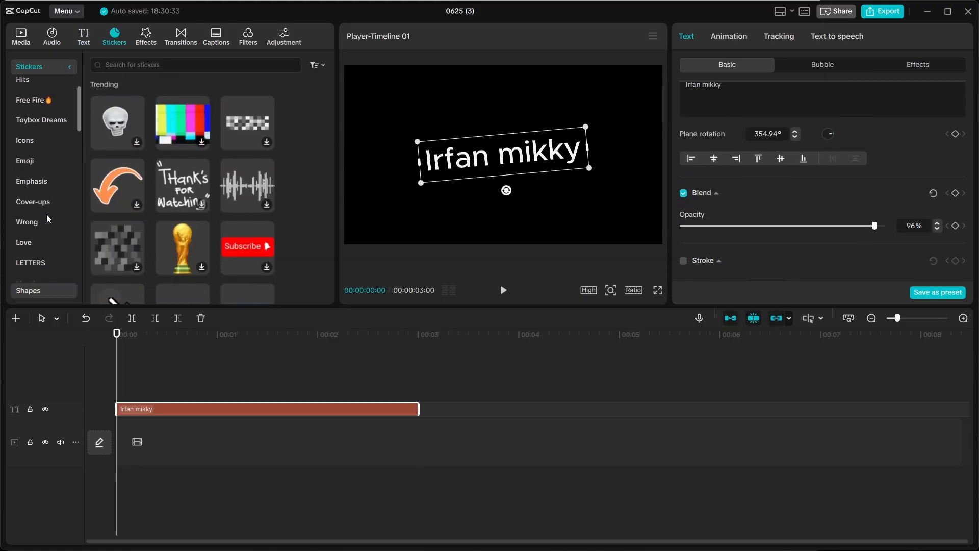
scroll(49, 218, "down", 3)
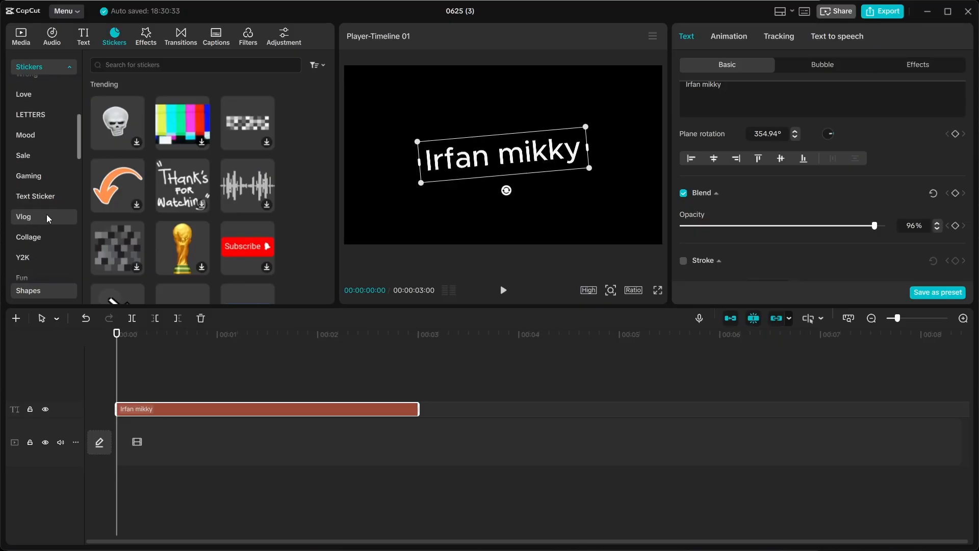
scroll(47, 214, "down", 6)
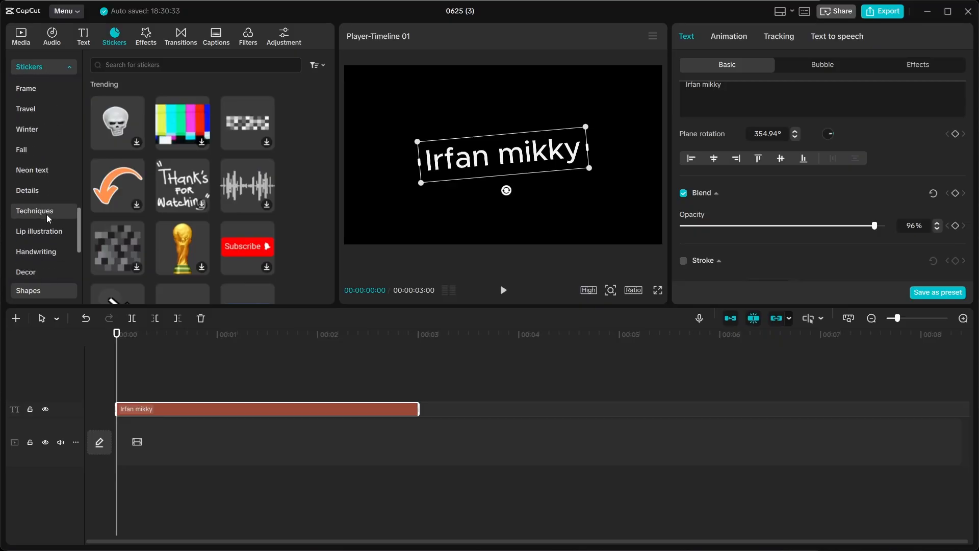
scroll(47, 214, "down", 5)
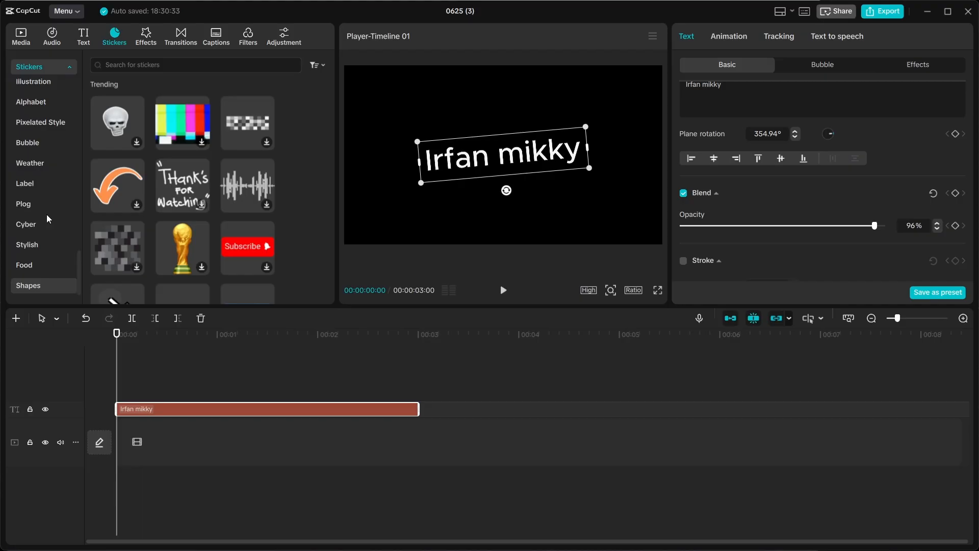
scroll(47, 214, "up", 15)
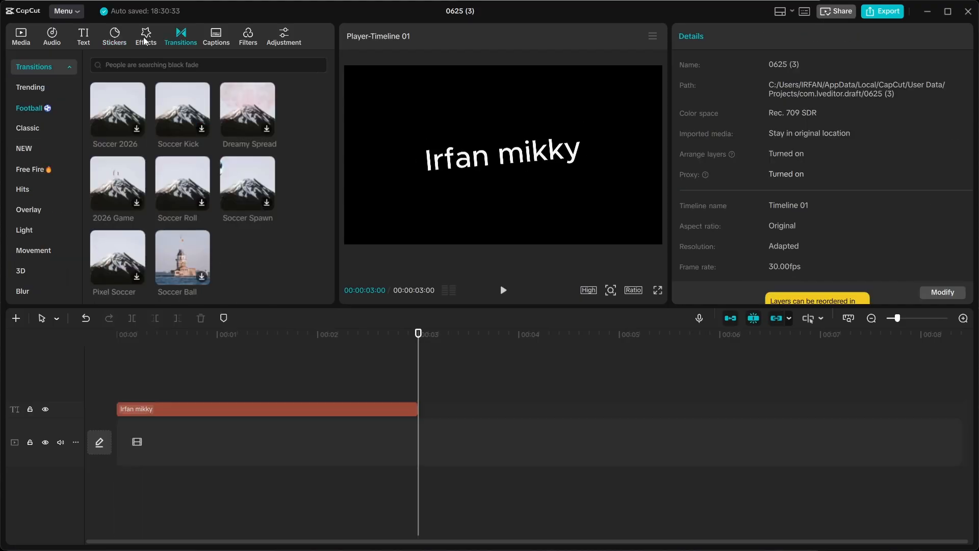
left_click(145, 41)
scroll(133, 158, "up", 3)
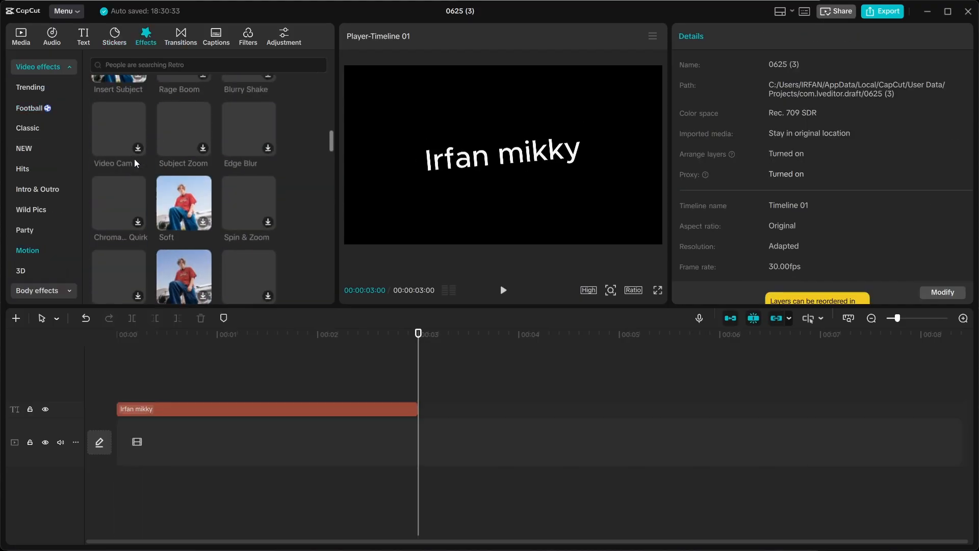
scroll(134, 158, "up", 3)
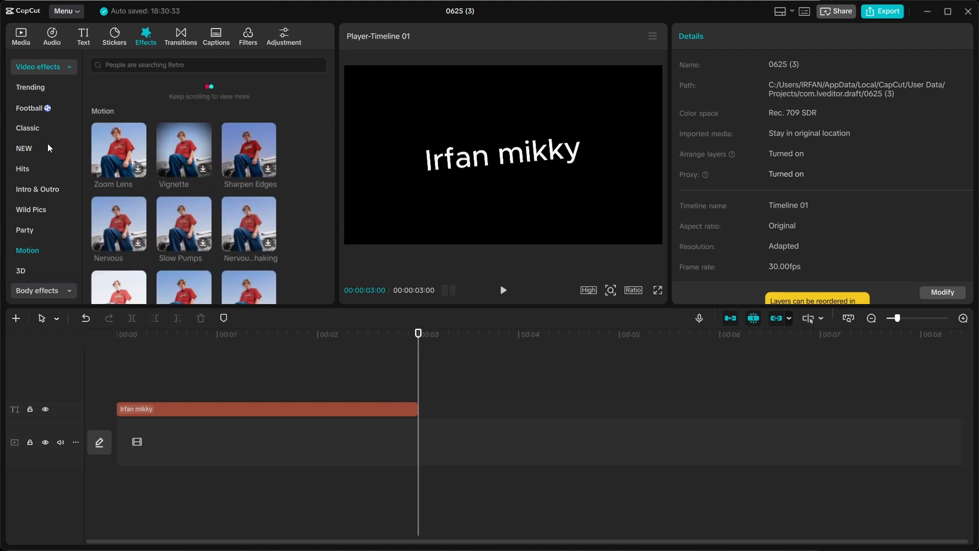
scroll(48, 154, "down", 3)
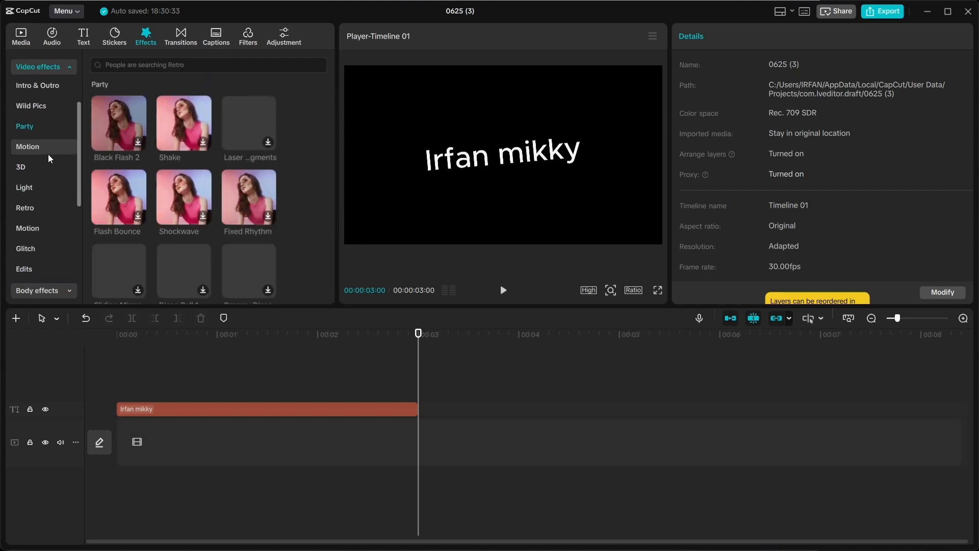
scroll(48, 154, "down", 5)
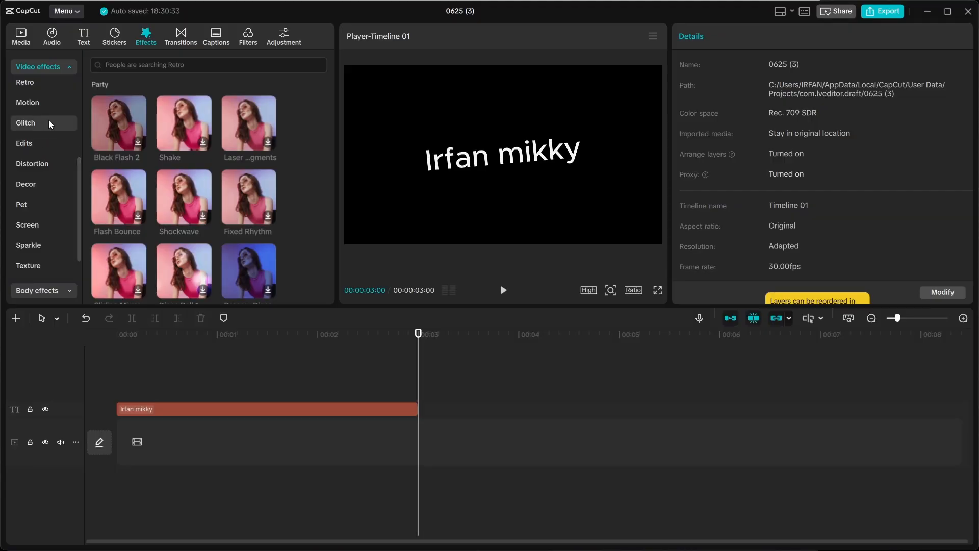
scroll(66, 179, "down", 3)
scroll(66, 180, "up", 10)
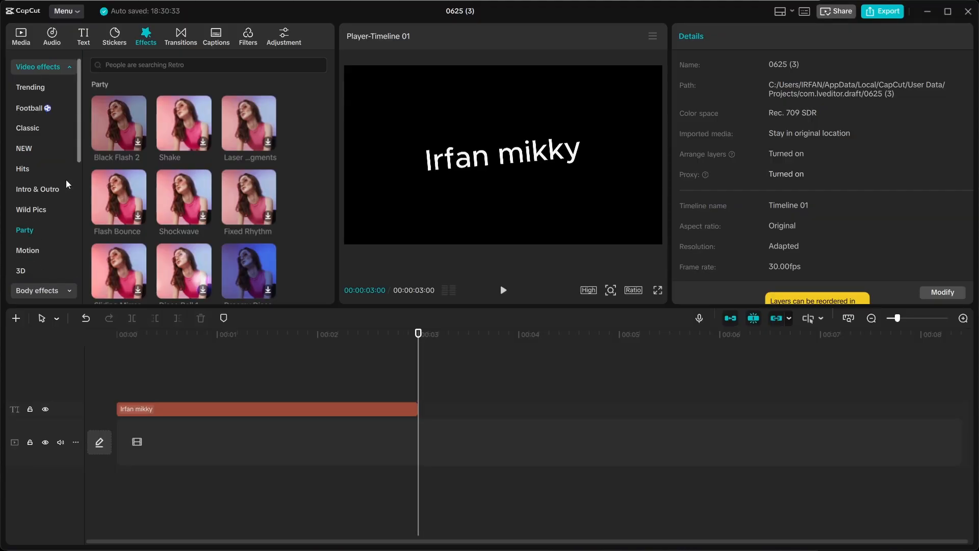
left_click(182, 36)
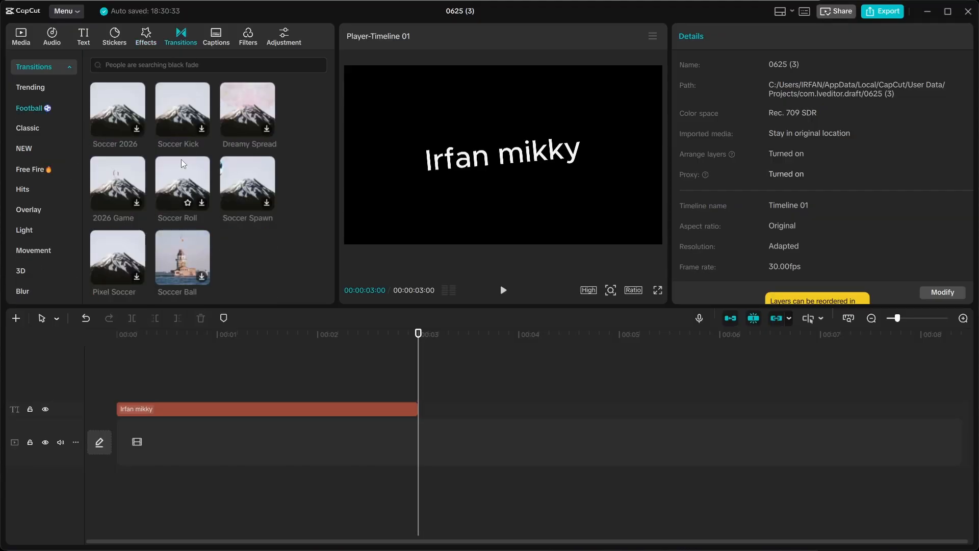
scroll(163, 160, "up", 3)
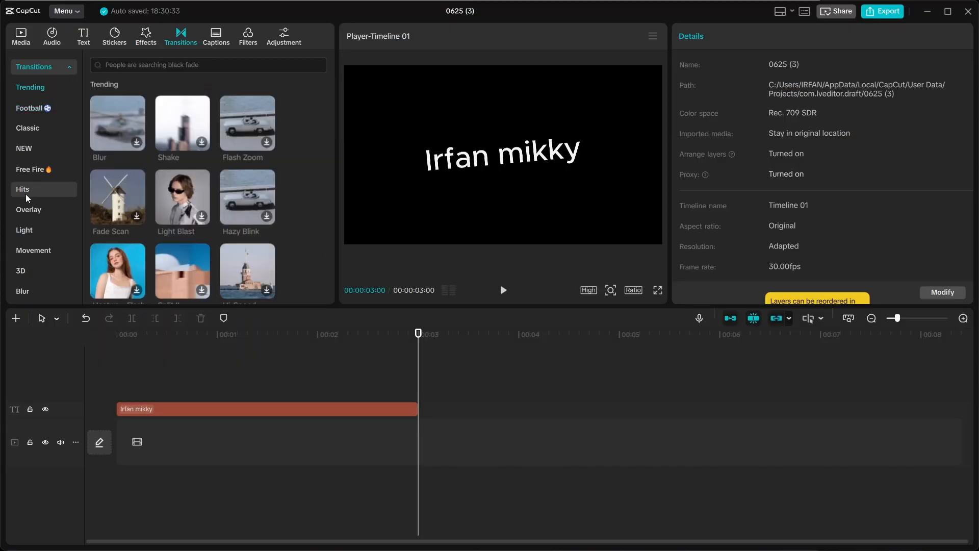
scroll(25, 194, "down", 2)
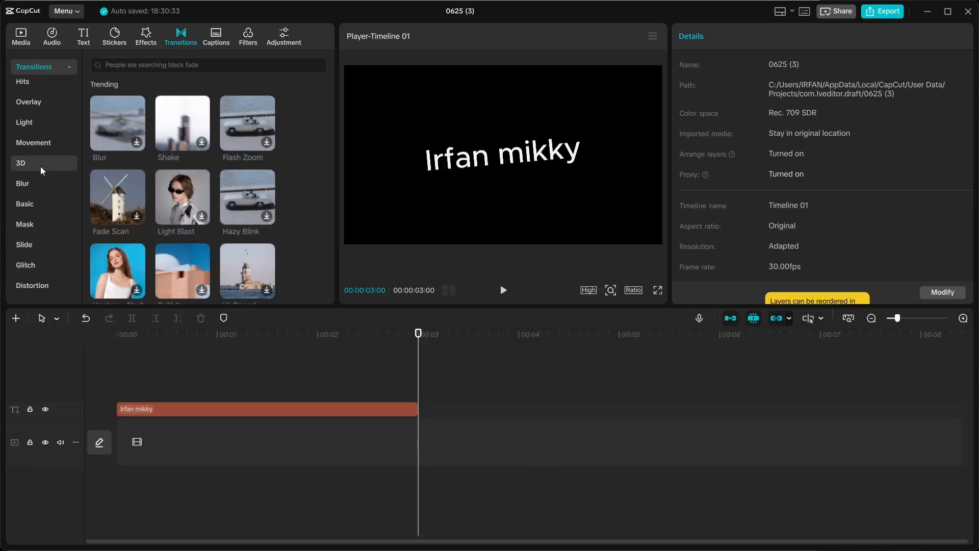
scroll(40, 146, "up", 2)
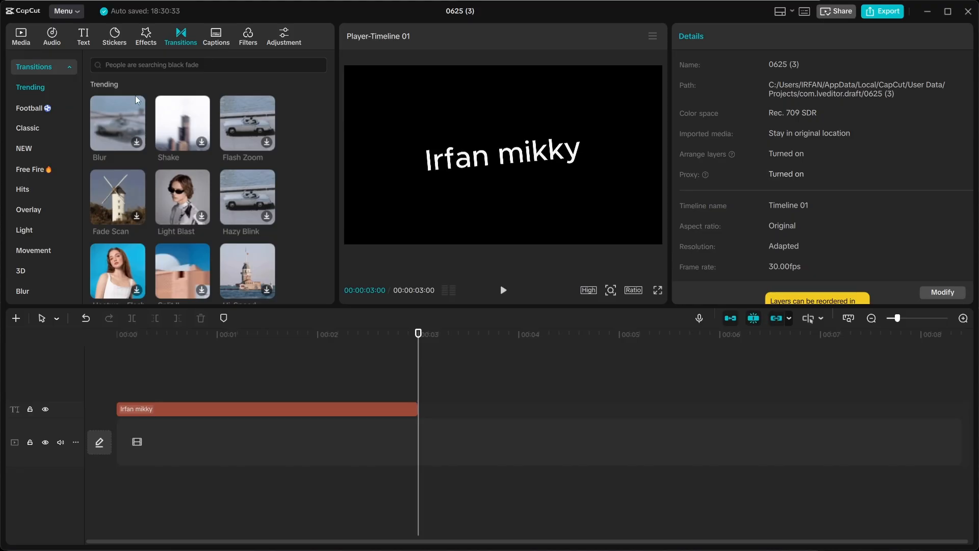
Glance at Auto captions, return the playhead to the start, and open the Filters library.
left_click(222, 38)
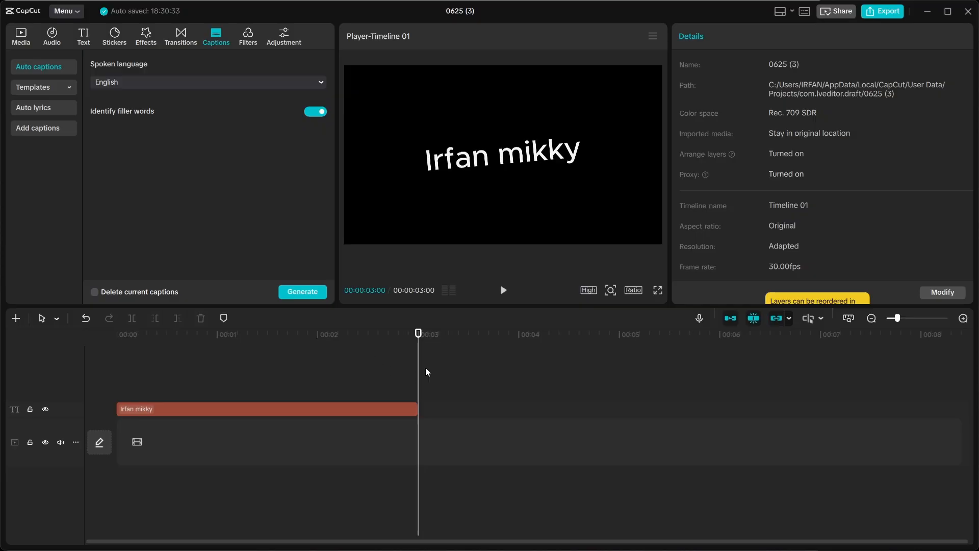
left_click_drag(418, 379, 117, 380)
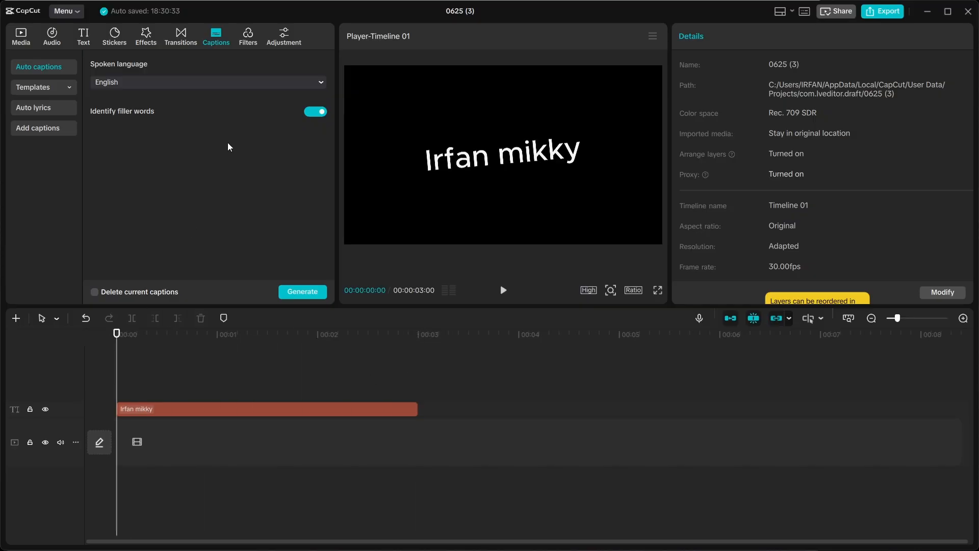
left_click(249, 42)
scroll(204, 168, "down", 3)
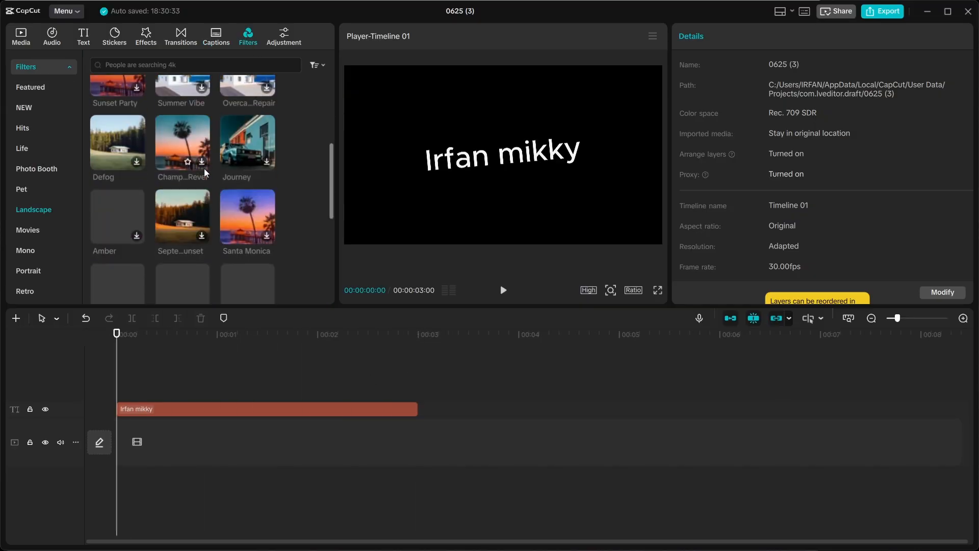
scroll(204, 171, "up", 3)
scroll(204, 168, "down", 5)
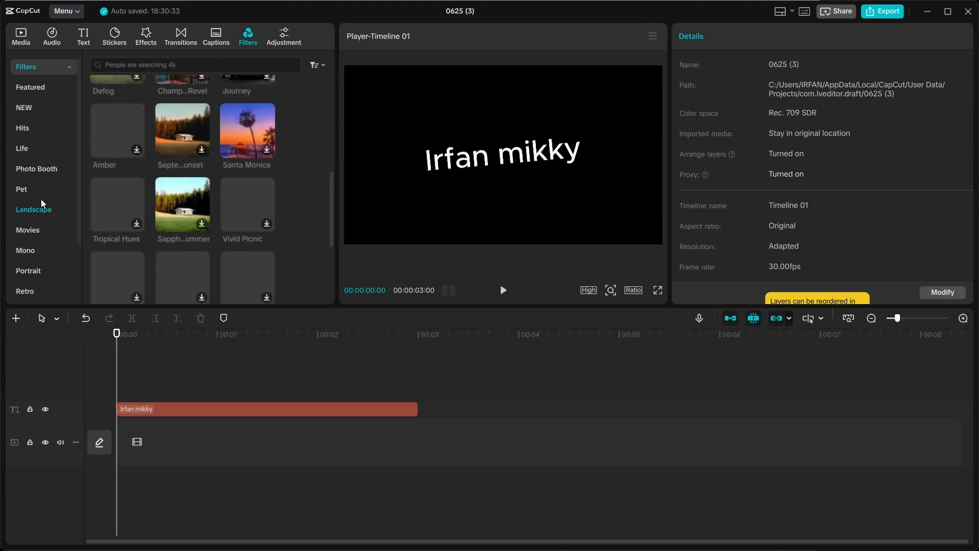
Browse the Movies filter collection.
left_click(38, 235)
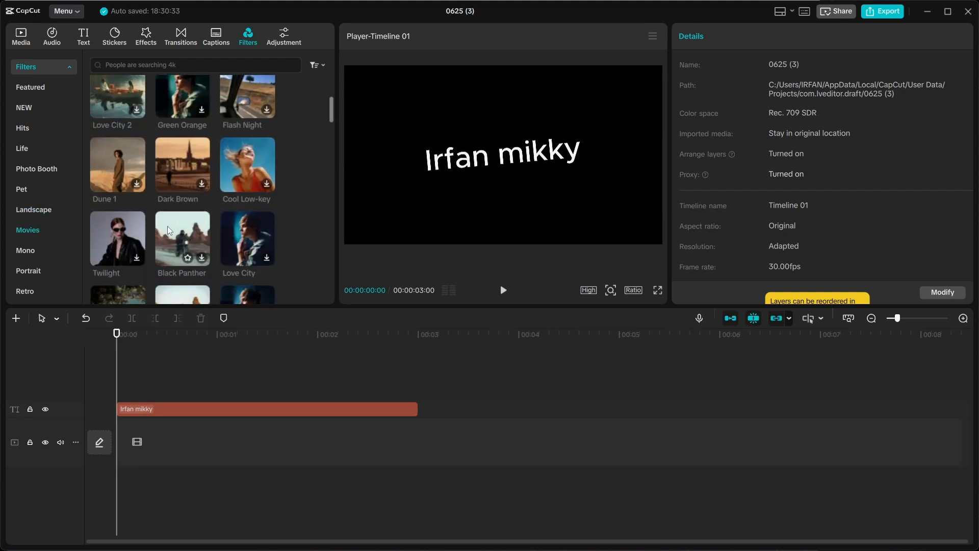
scroll(207, 199, "down", 5)
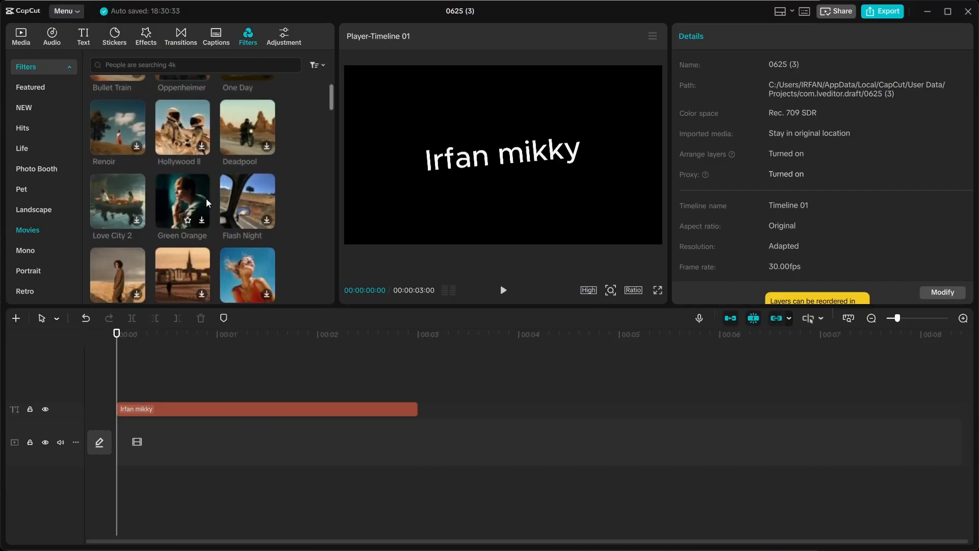
scroll(206, 202, "down", 5)
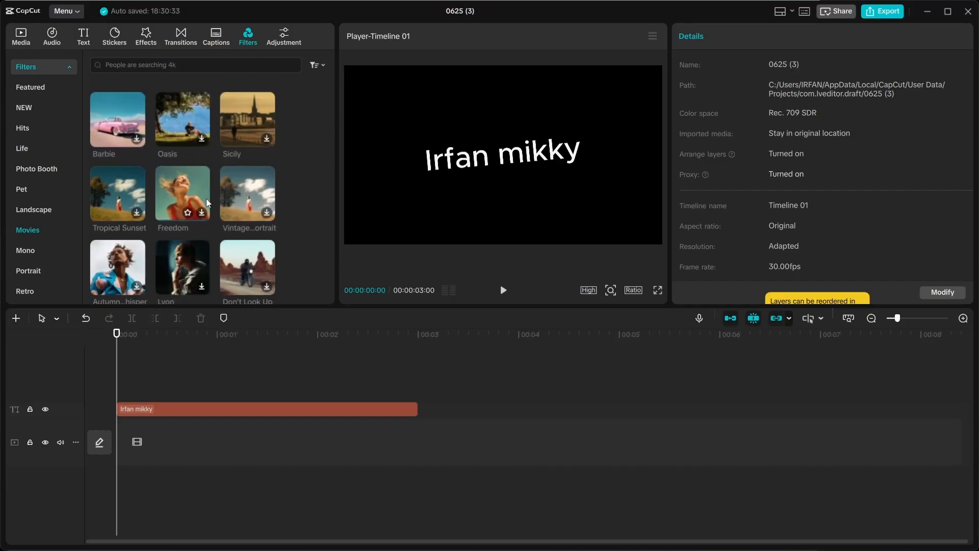
scroll(207, 200, "up", 5)
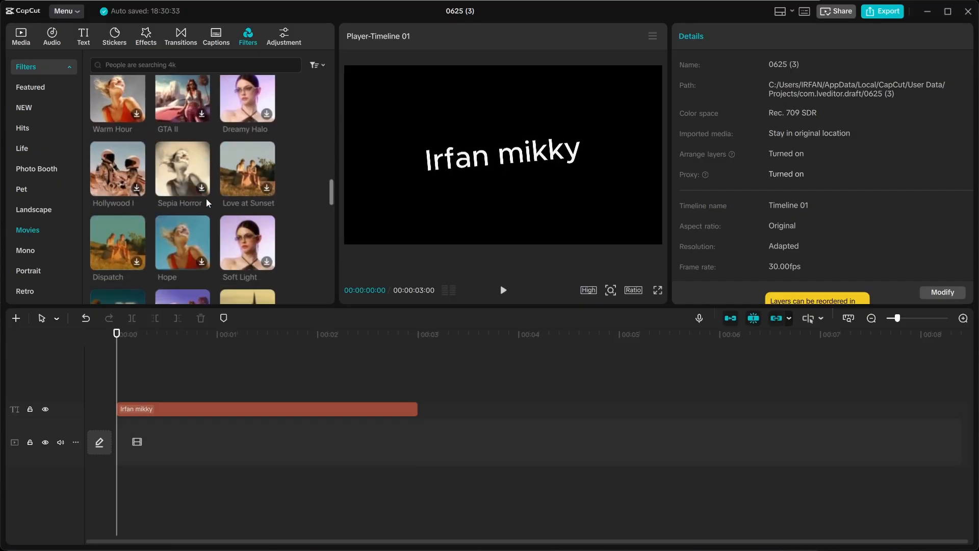
Check the Adjustment presets, then show Auto captions with English as the spoken language.
left_click(282, 41)
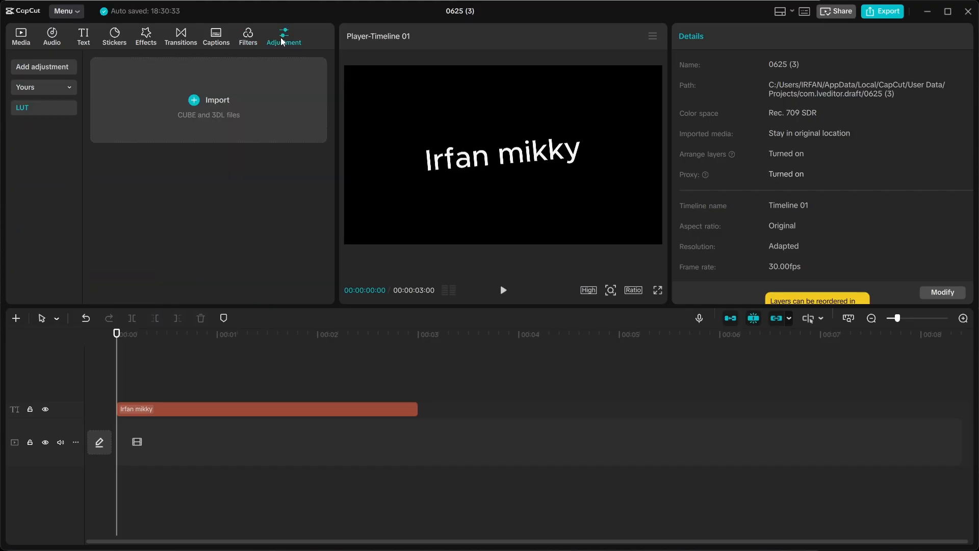
left_click(39, 86)
left_click(248, 38)
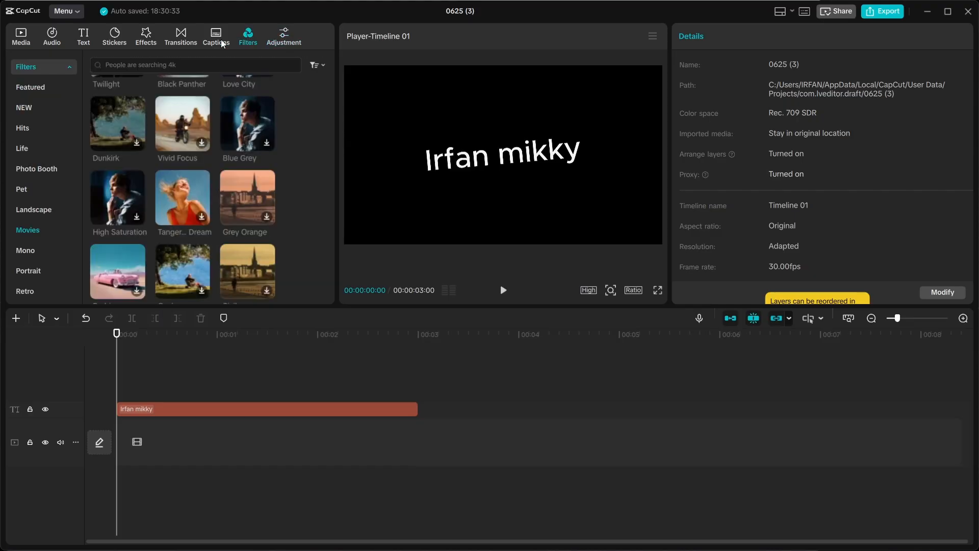
left_click(222, 43)
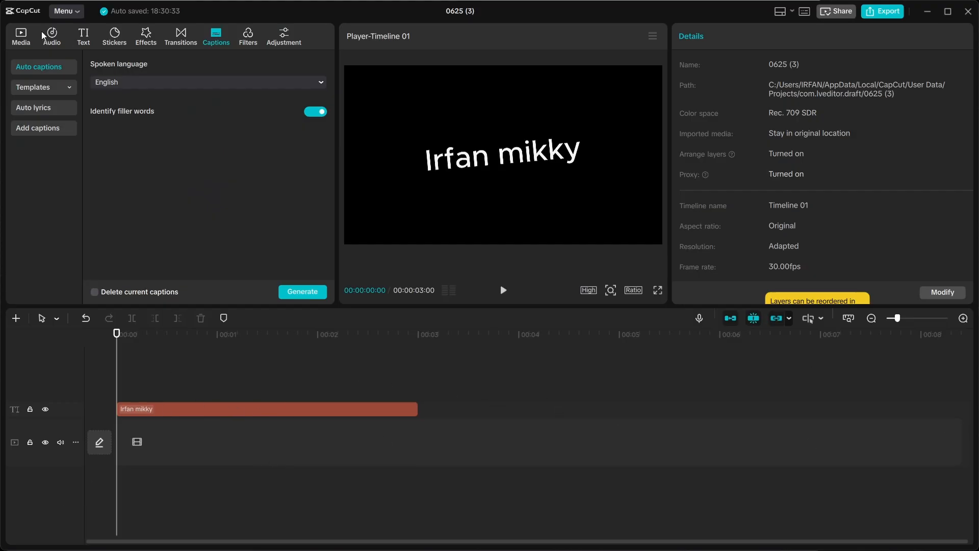
Import the NIAT-Rewind MP4 from Downloads via Menu > File > Import.
left_click(78, 9)
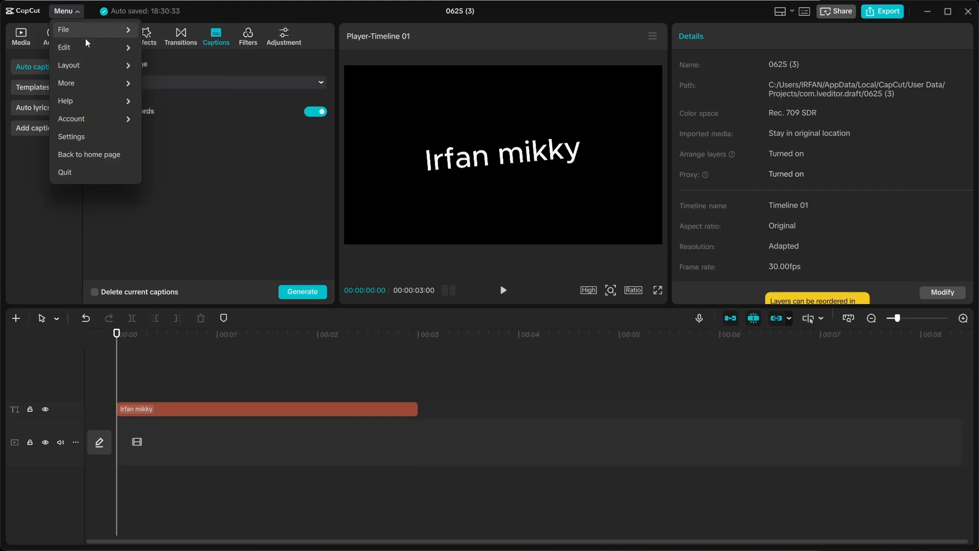
mouse_move(129, 36)
left_click(168, 65)
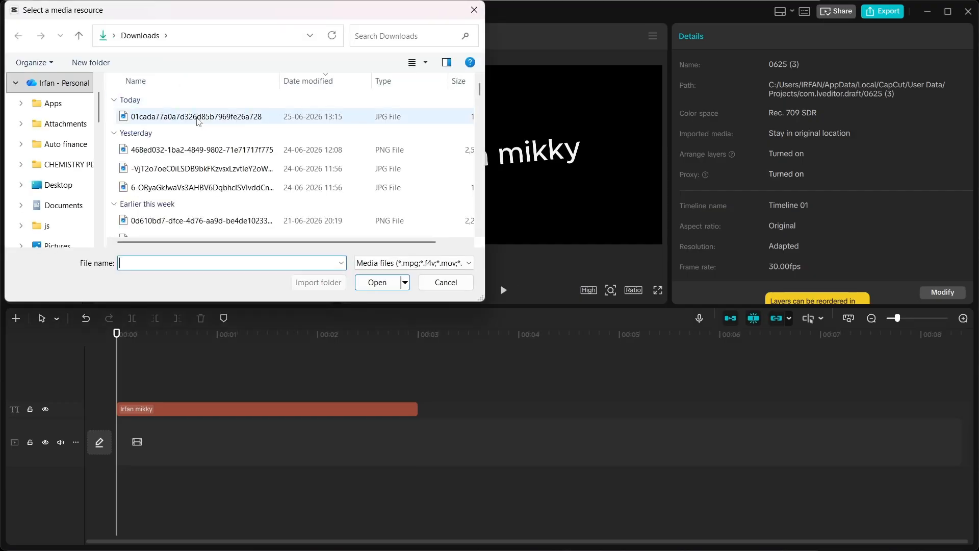
scroll(176, 156, "down", 10)
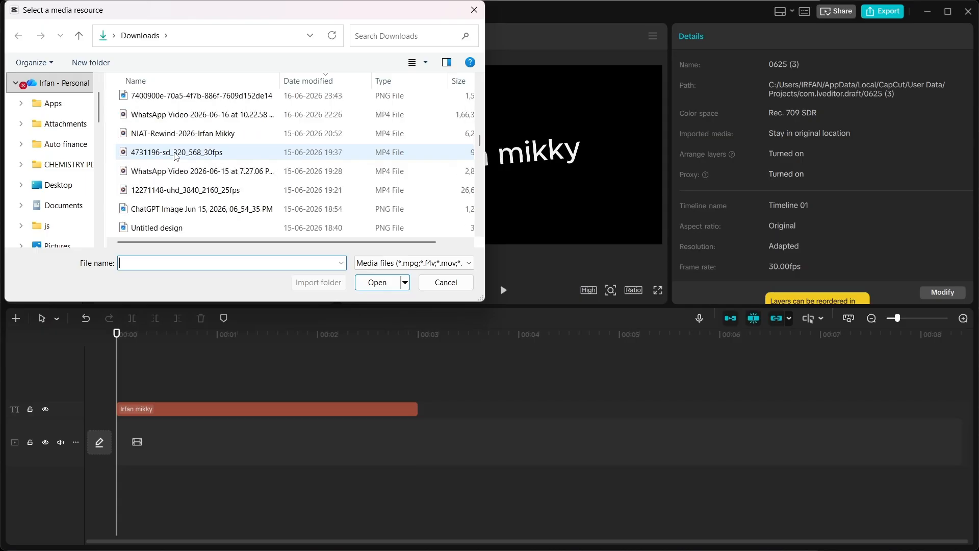
scroll(176, 155, "up", 1)
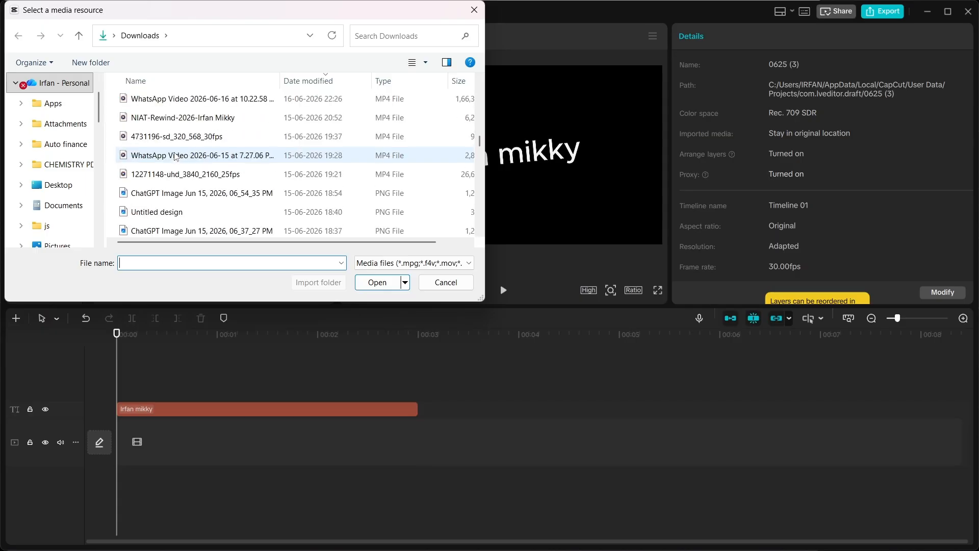
double_click(194, 115)
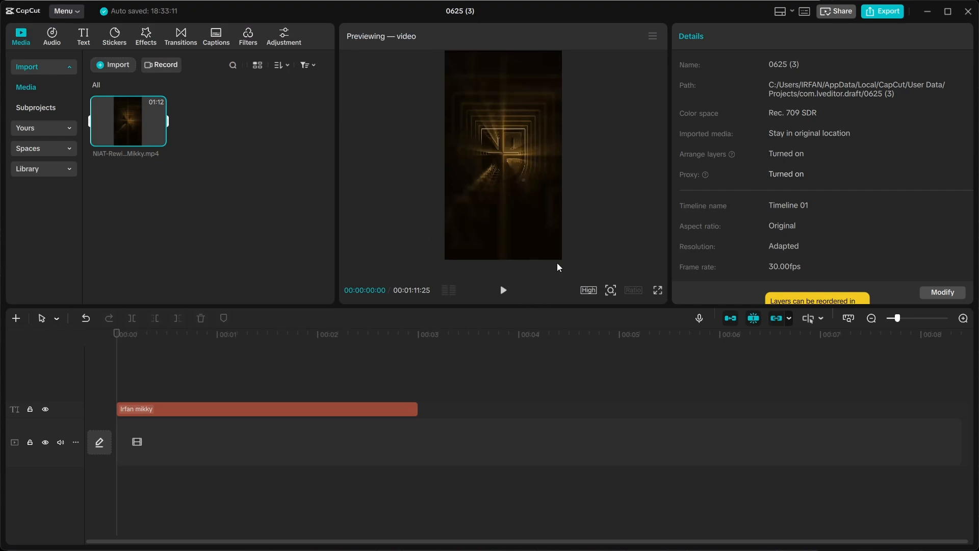
Preview the NIAT-Rewind clip, place it on the main track below the title, and play.
left_click(503, 290)
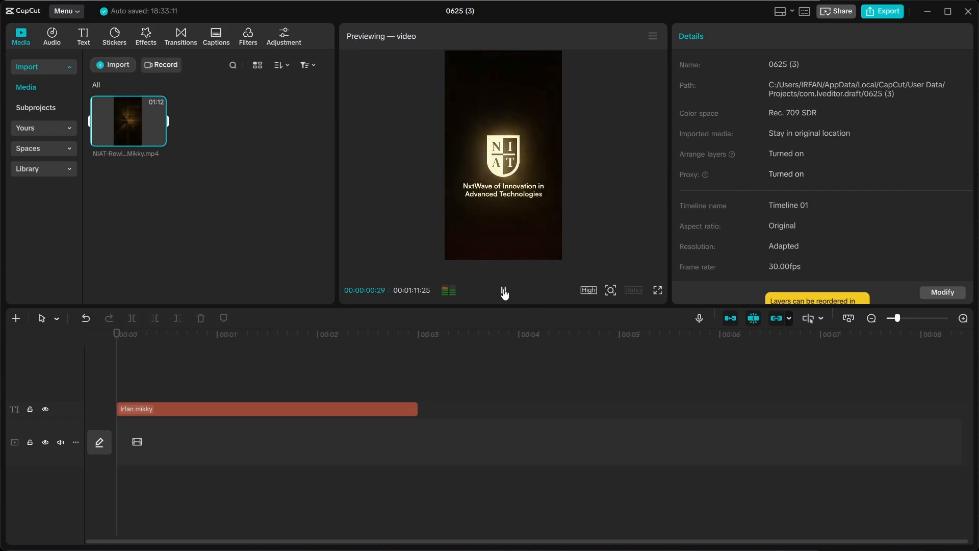
left_click(503, 290)
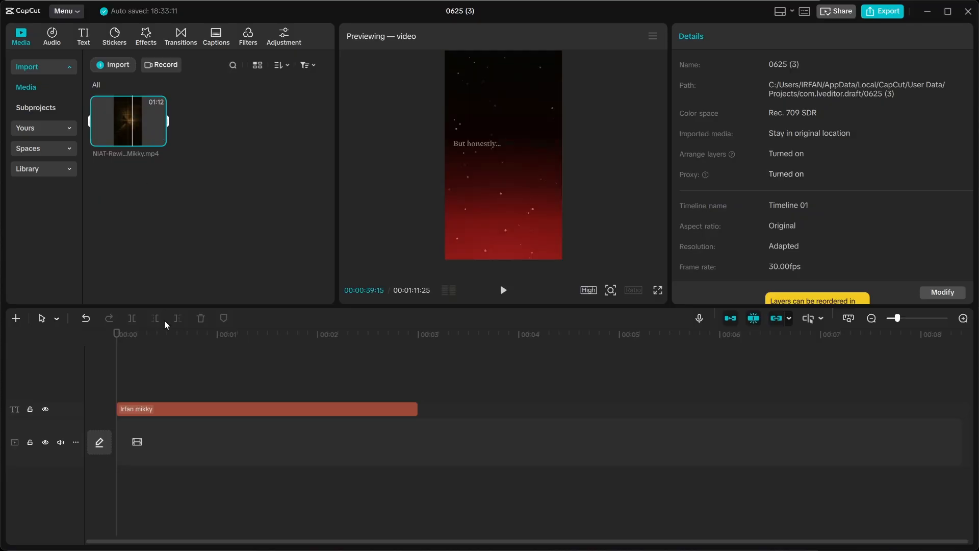
left_click_drag(148, 133, 117, 442)
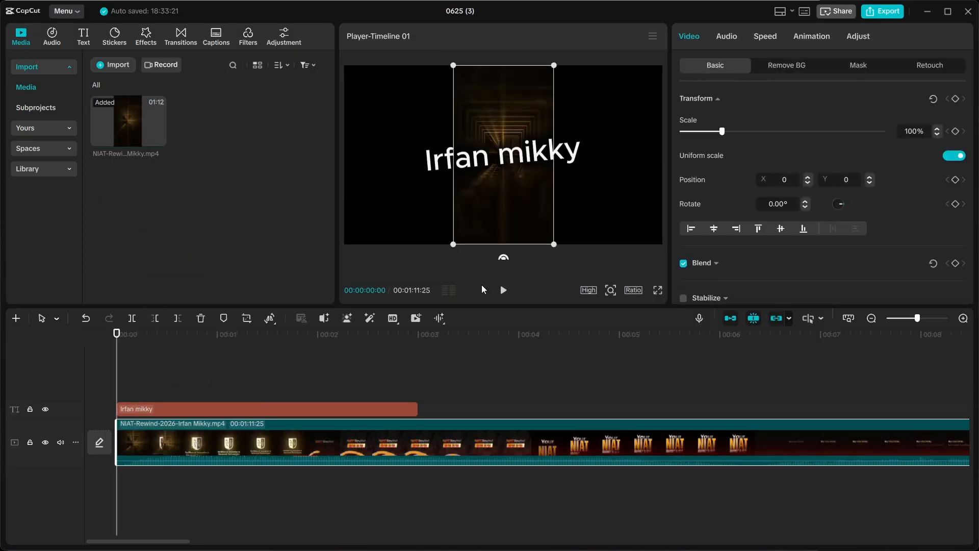
left_click(504, 290)
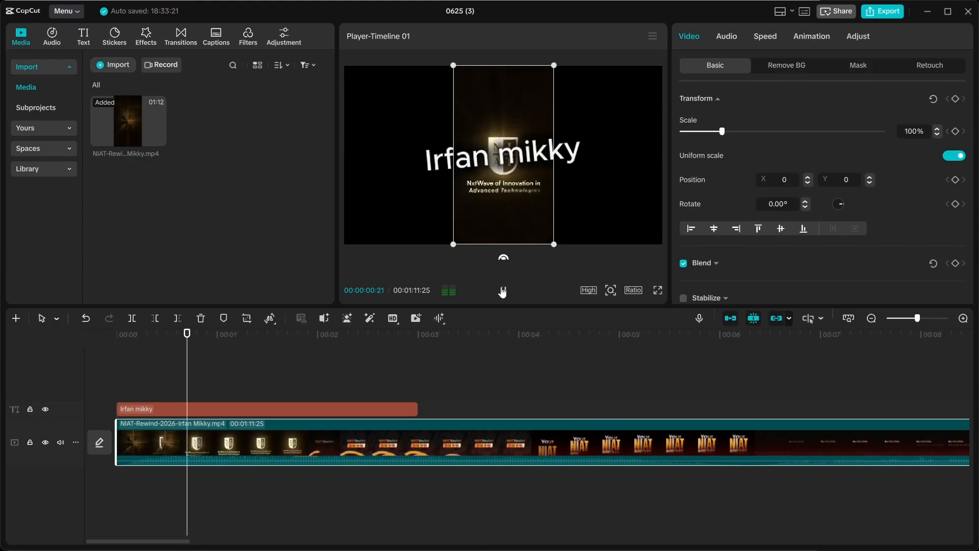
Delete the title text clip and play the video, pausing at about 6 seconds.
left_click(502, 291)
left_click(383, 408)
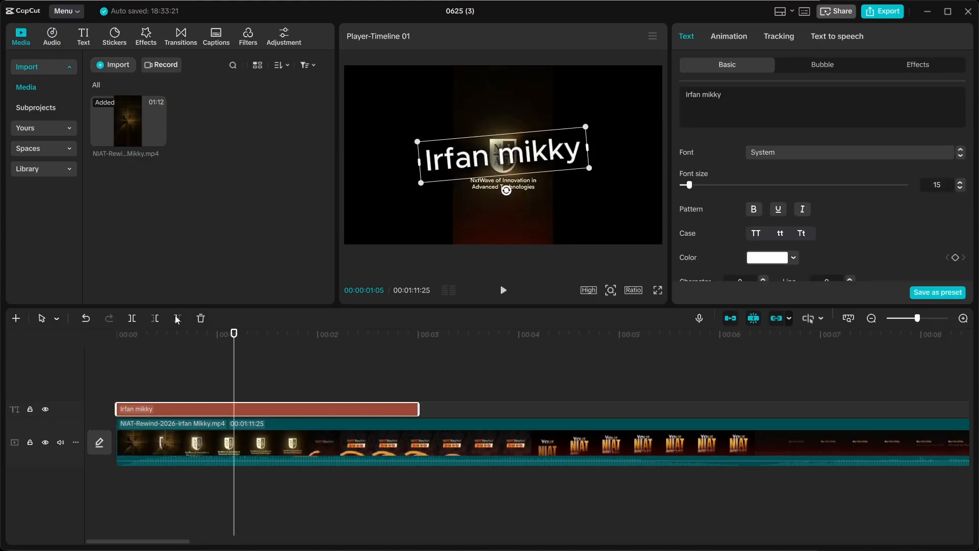
left_click(202, 317)
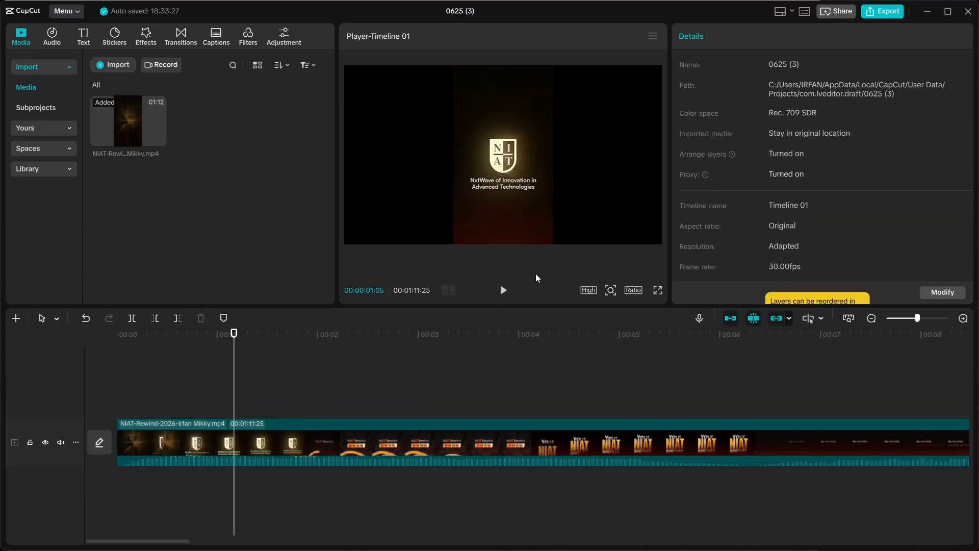
left_click(501, 291)
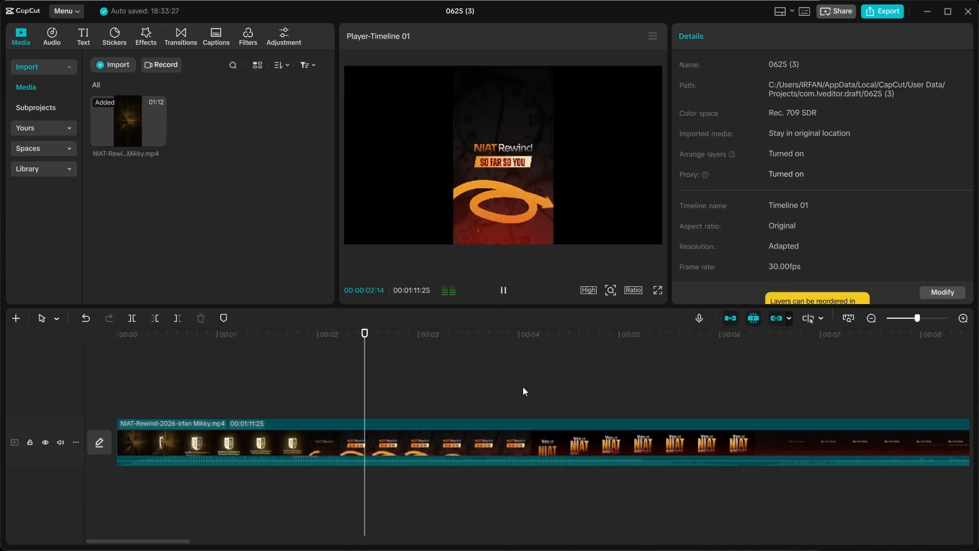
left_click(509, 295)
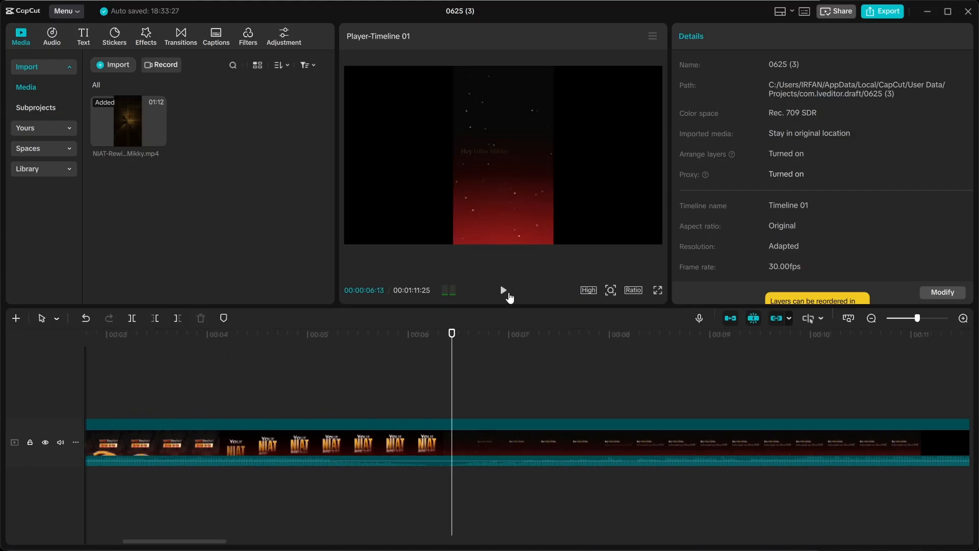
Split the NIAT-Rewind clip at 00:06:13 and trim the start of the second part.
left_click(133, 321)
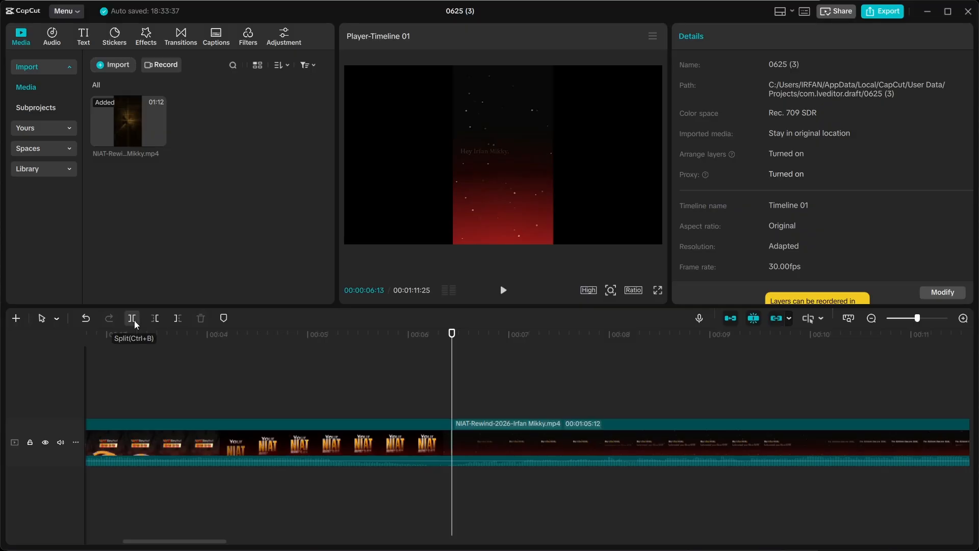
left_click(476, 447)
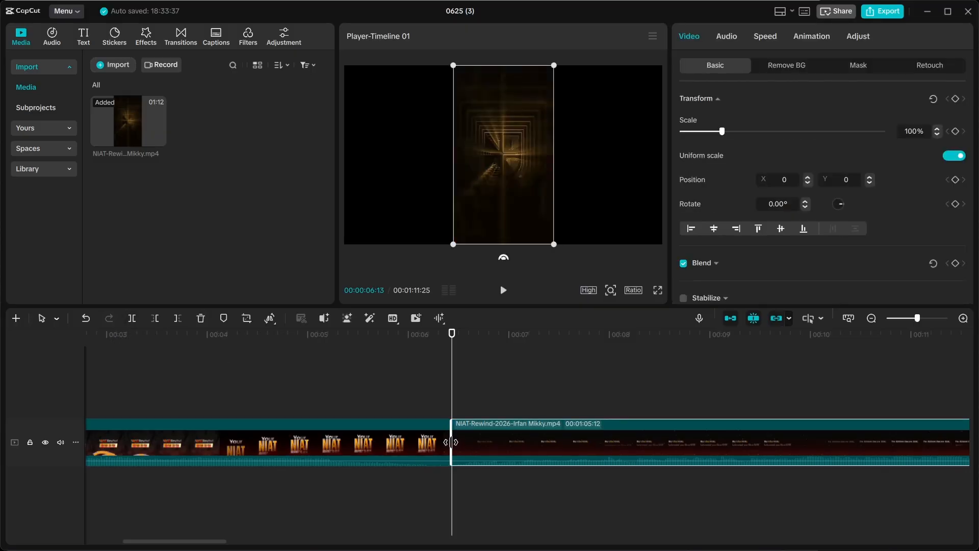
left_click_drag(454, 447, 530, 448)
scroll(531, 447, "right", 7)
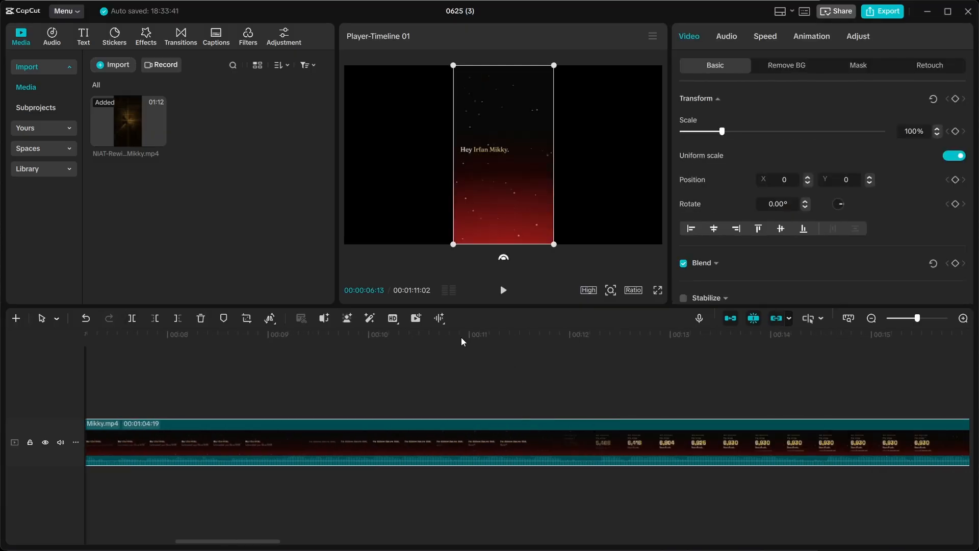
Scale the second part of the clip up to 108%.
mouse_move(392, 319)
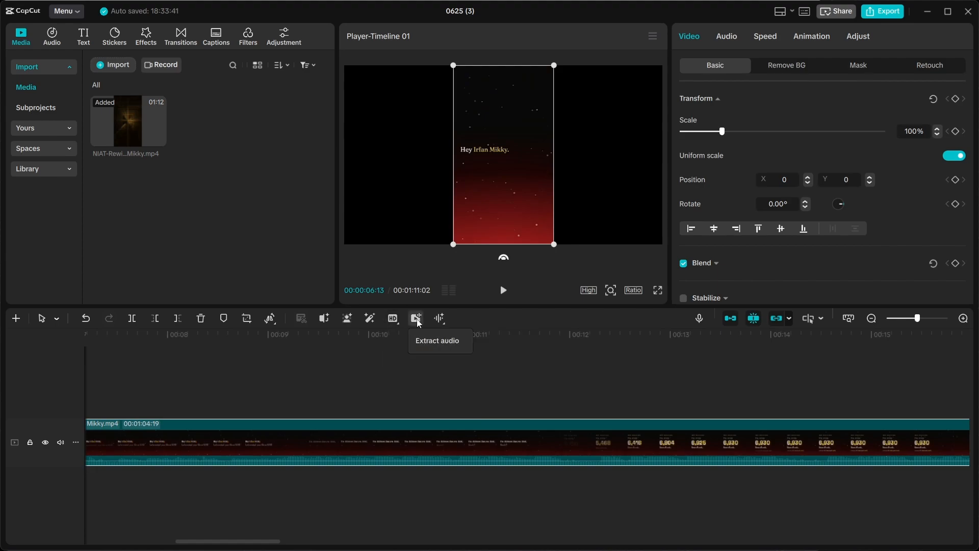
mouse_move(444, 320)
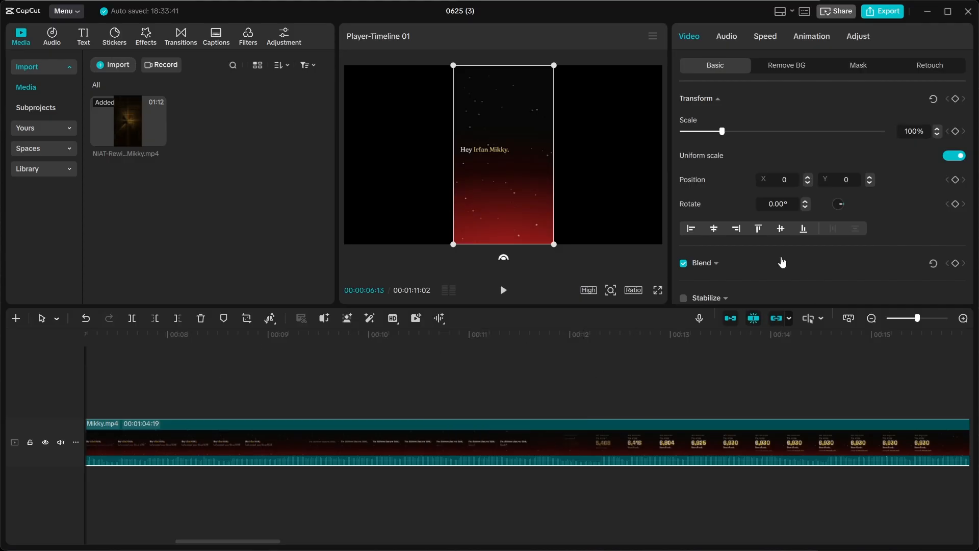
scroll(781, 263, "down", 2)
scroll(782, 262, "up", 2)
mouse_move(722, 130)
left_mouse_down()
mouse_move(747, 132)
mouse_move(723, 139)
left_mouse_up()
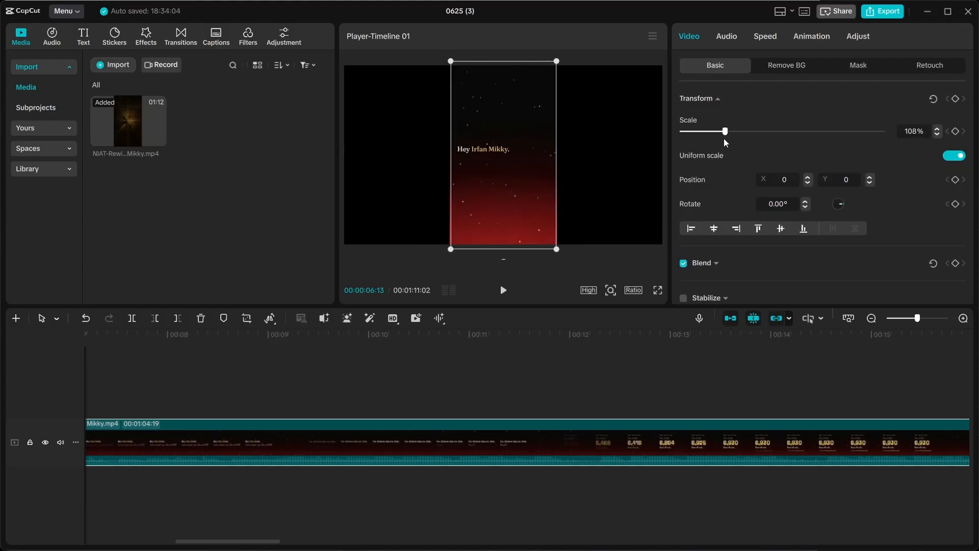
Look through the clip's Audio, Speed, Animation and Adjust options, then return to Video.
left_click(736, 43)
left_click(764, 39)
left_click(799, 42)
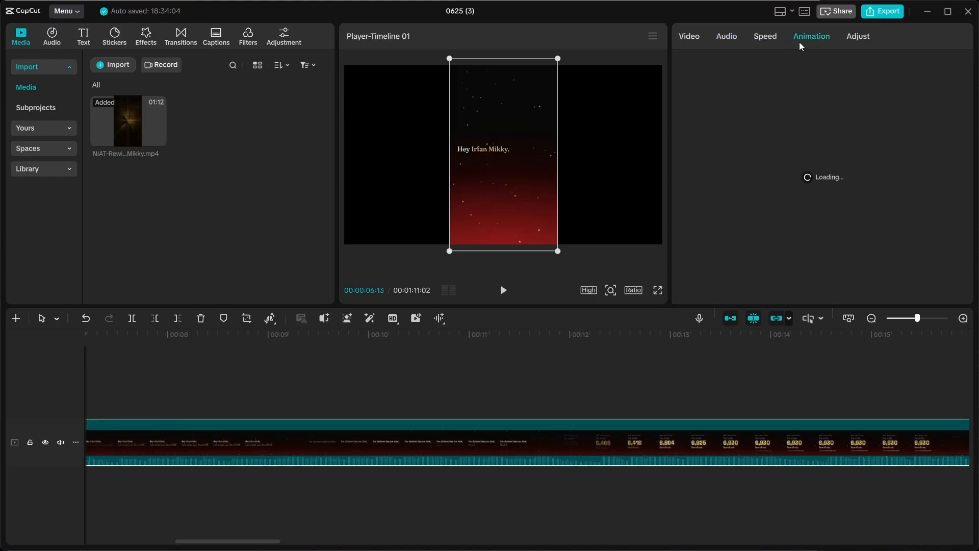
left_click(858, 35)
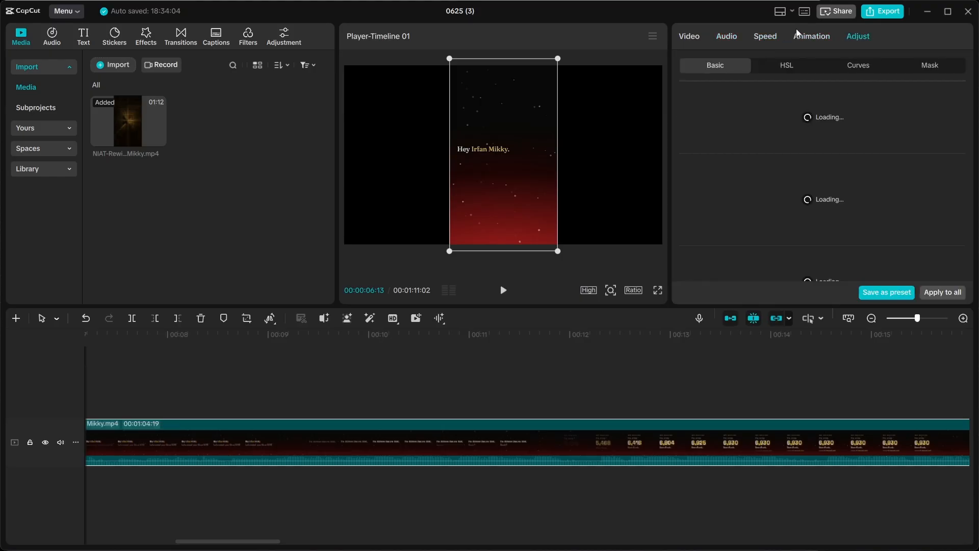
left_click(694, 41)
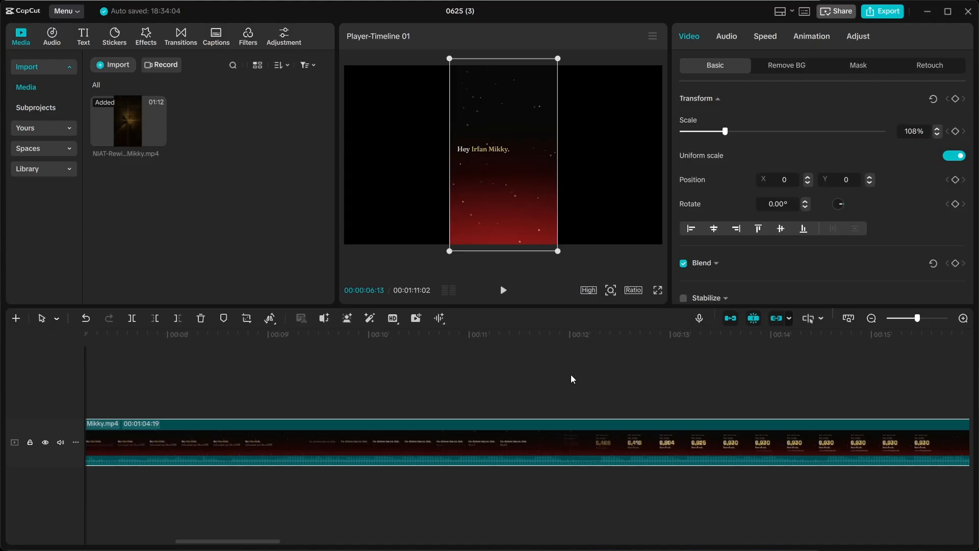
scroll(572, 376, "down", 5)
scroll(570, 379, "down", 15)
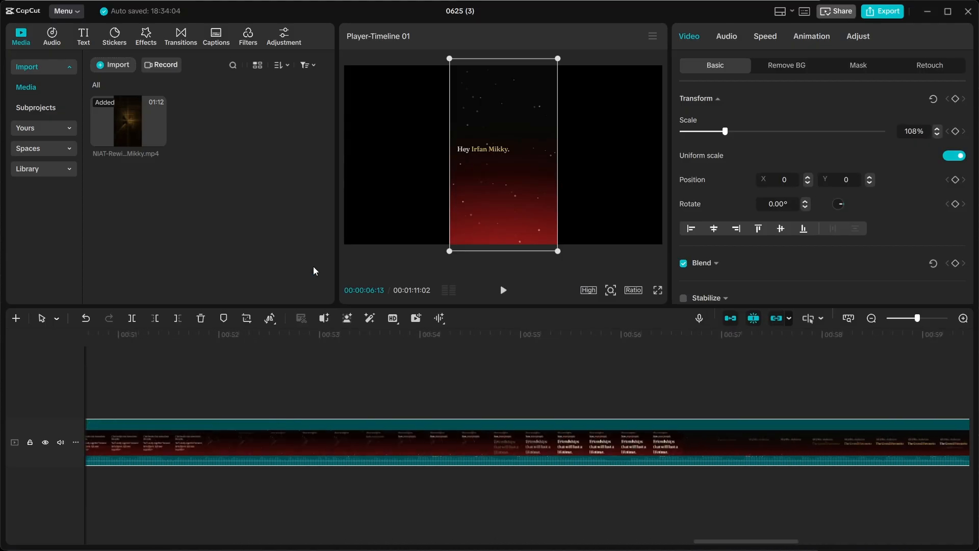
Open CapCut's Settings from the main menu.
mouse_move(167, 140)
left_click(75, 10)
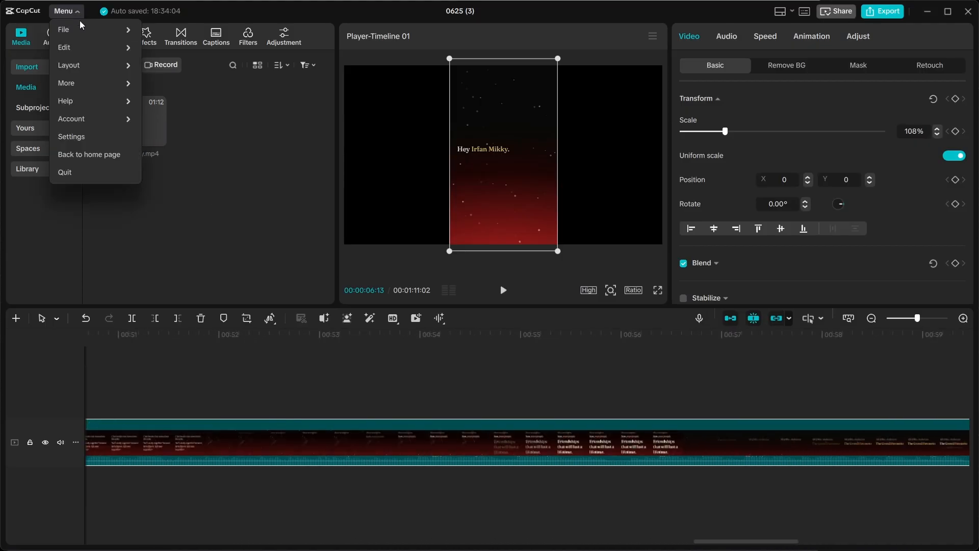
left_click(78, 138)
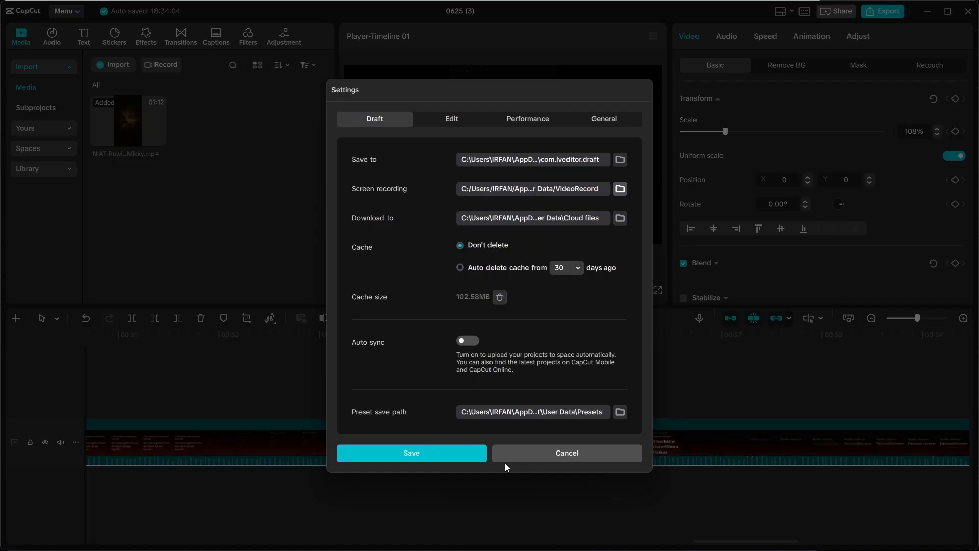
Review the Edit, Performance and General preferences, then go back to Draft.
left_click(452, 119)
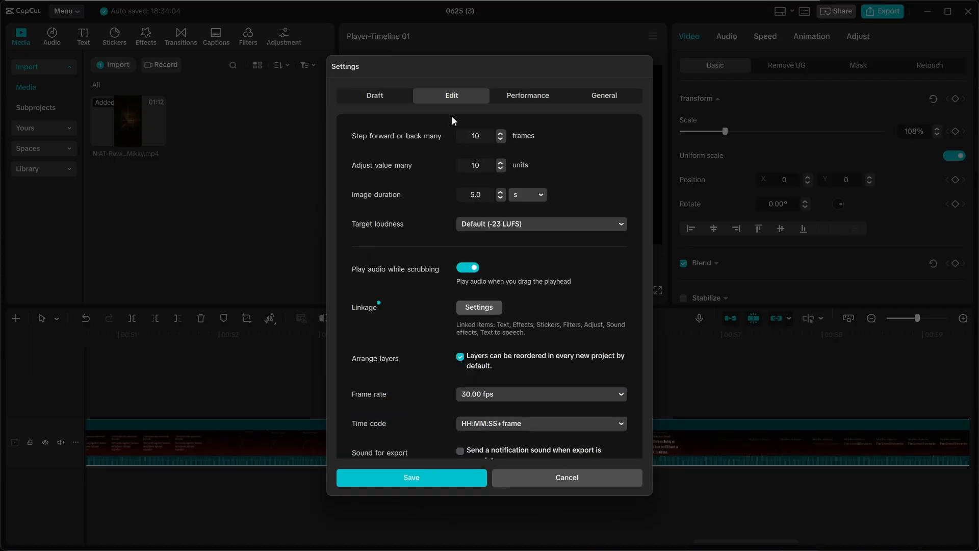
scroll(542, 183, "down", 1)
scroll(574, 263, "down", 1)
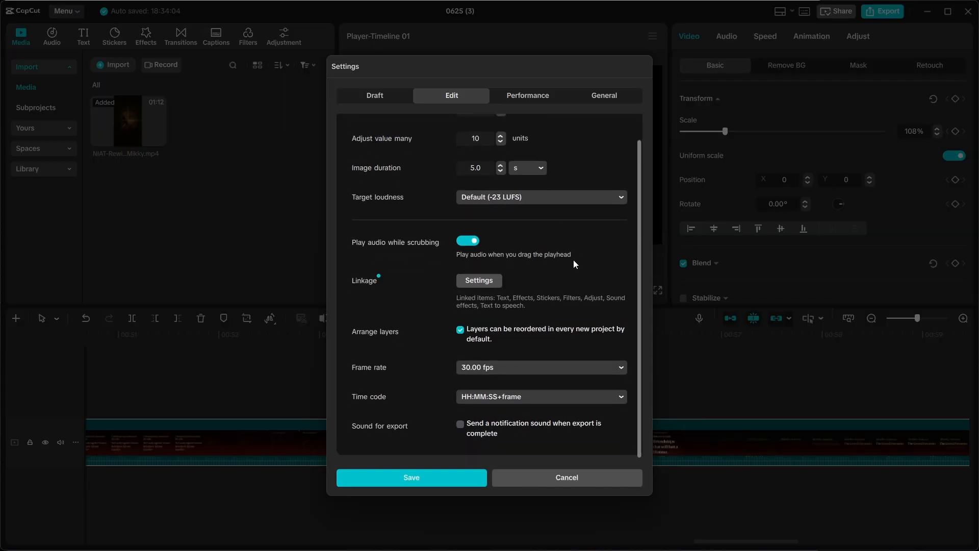
scroll(574, 262, "up", 2)
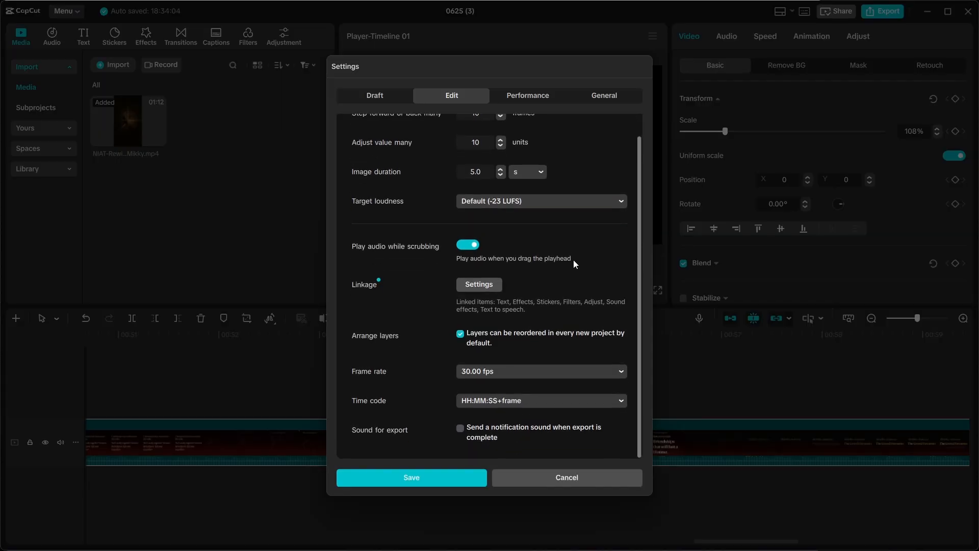
left_click(519, 97)
scroll(615, 270, "down", 5)
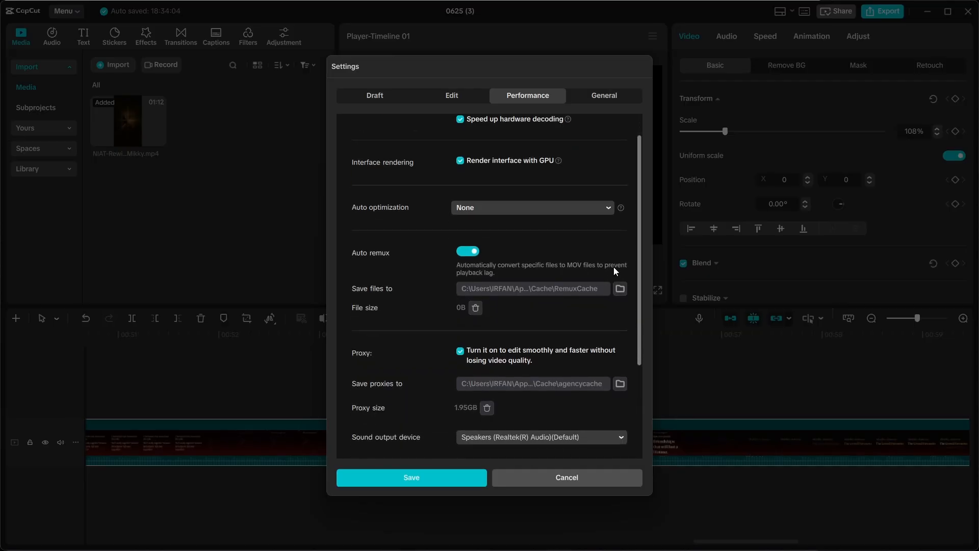
scroll(614, 267, "up", 5)
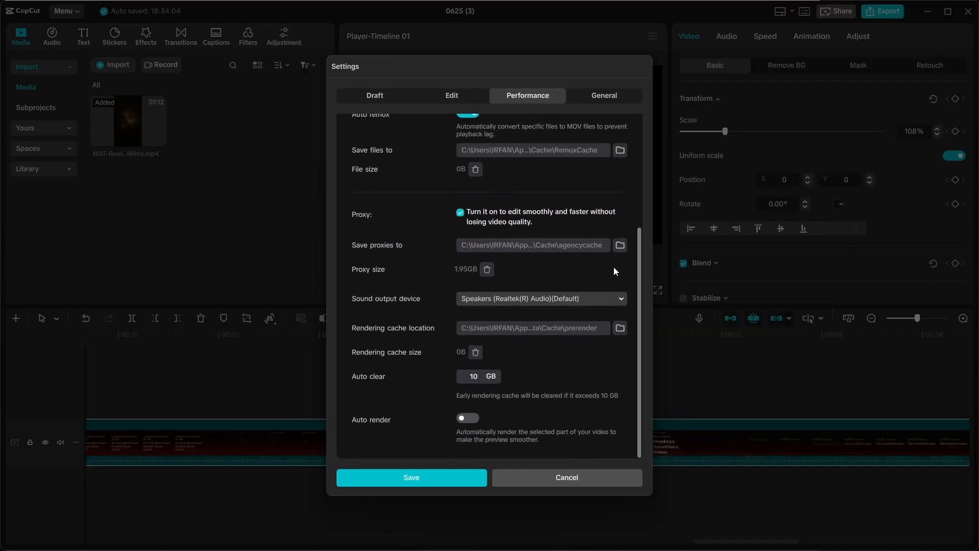
left_click(602, 97)
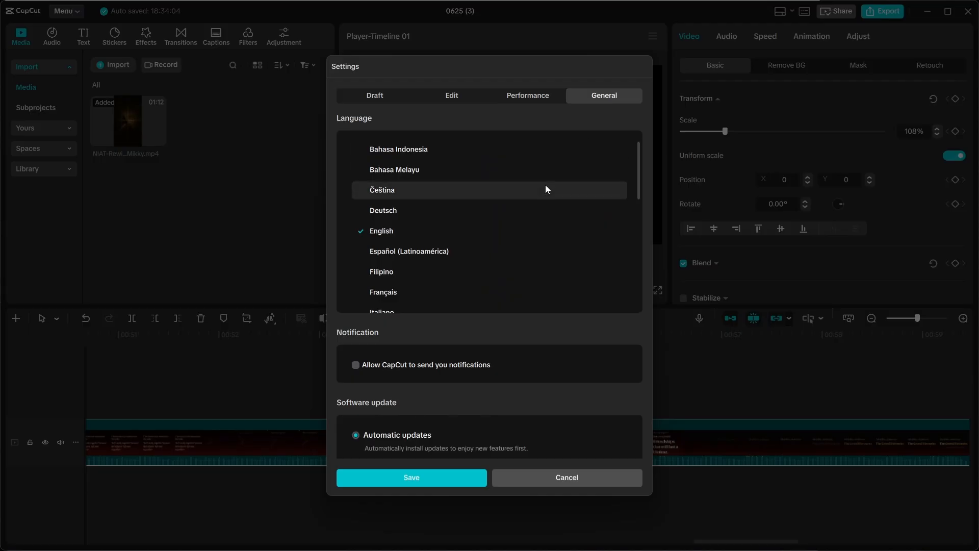
scroll(508, 321, "down", 3)
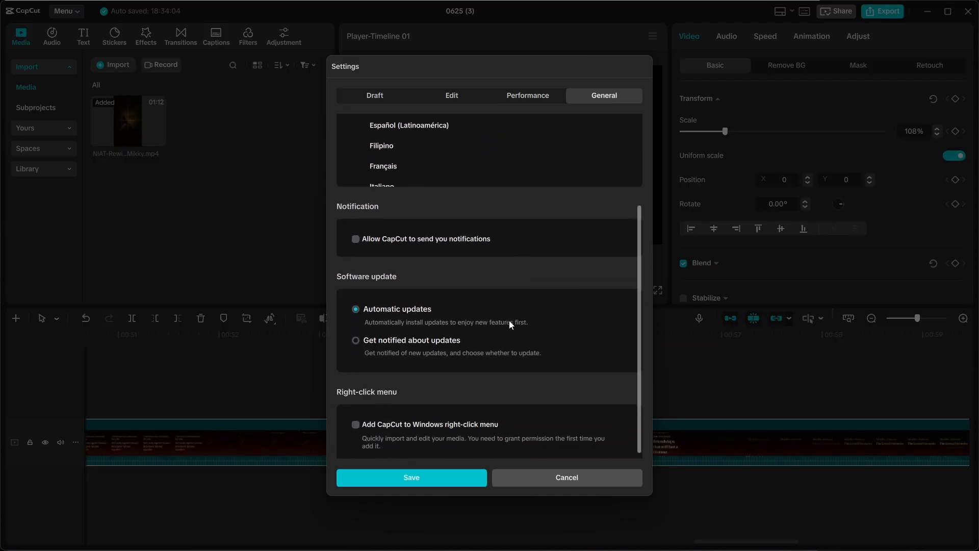
left_click(380, 99)
Save the settings, then toggle the main track magnet off and back on.
left_click(471, 458)
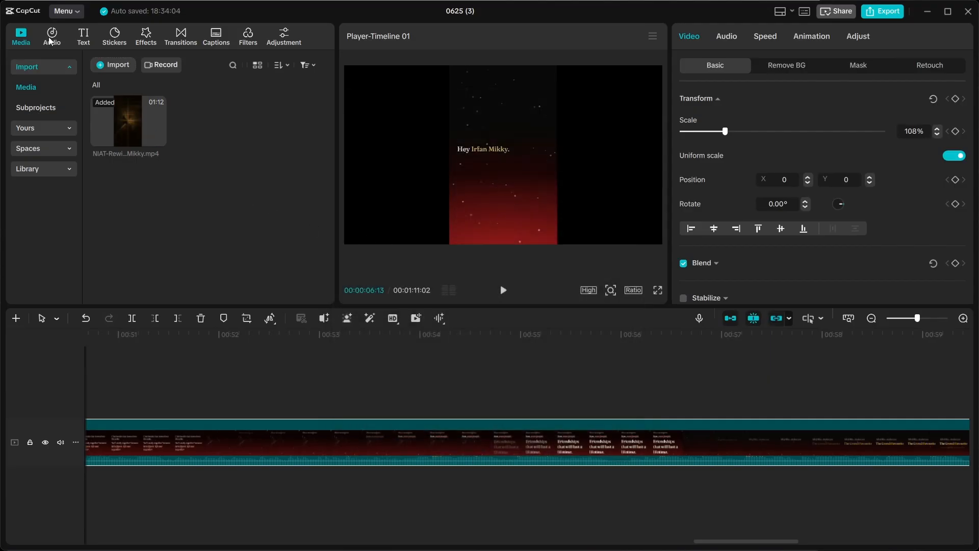
scroll(284, 408, "left", 20)
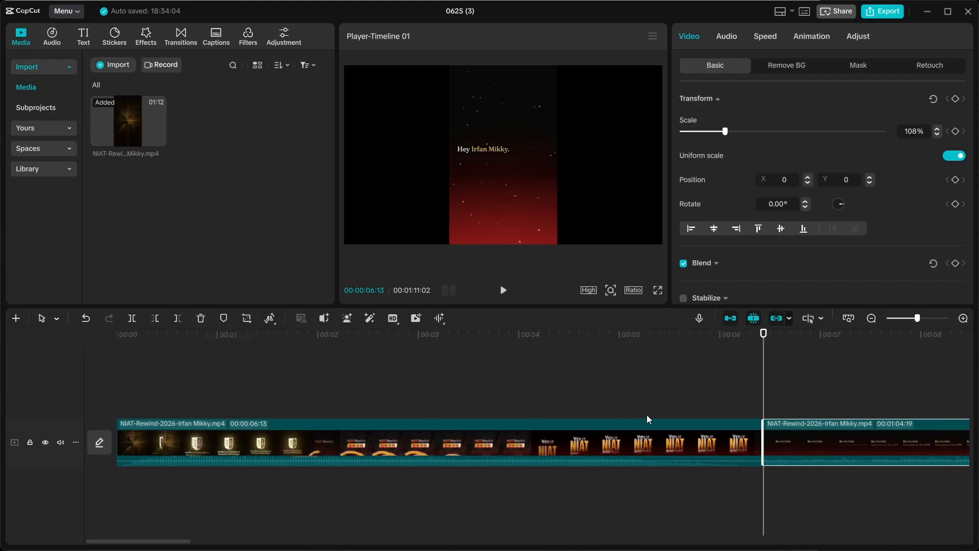
left_click(730, 318)
left_click(729, 318)
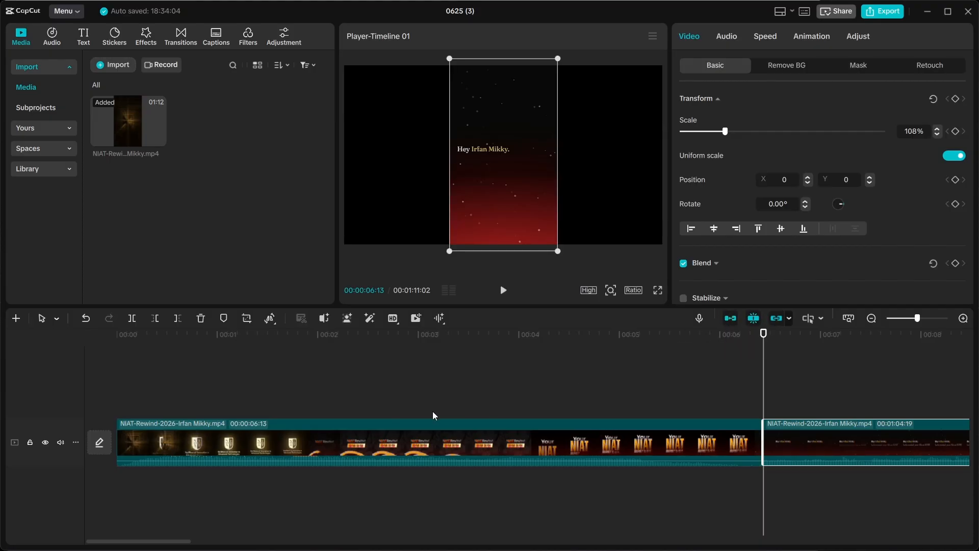
Browse the clip's Remove BG, Mask and Retouch options, then return to Basic.
scroll(633, 460, "right", 5)
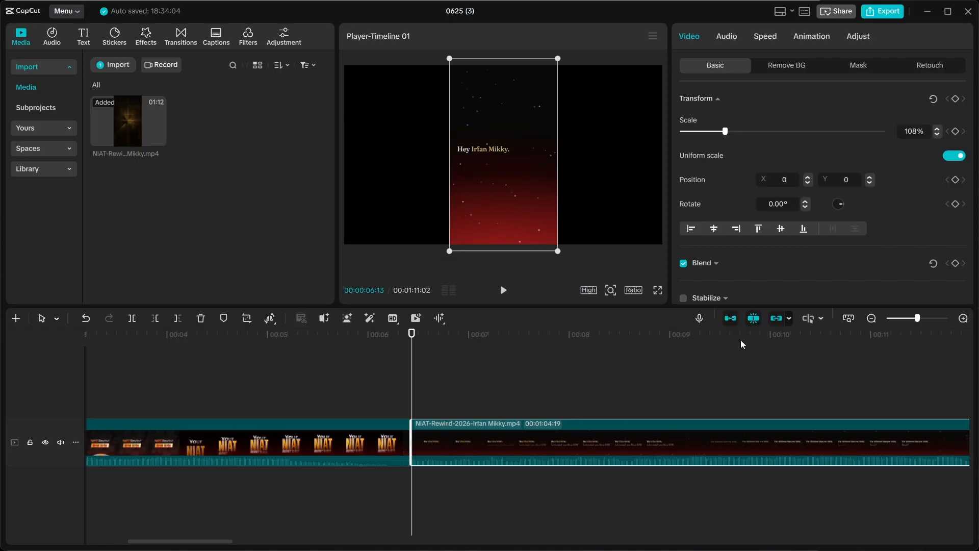
scroll(743, 242, "down", 8)
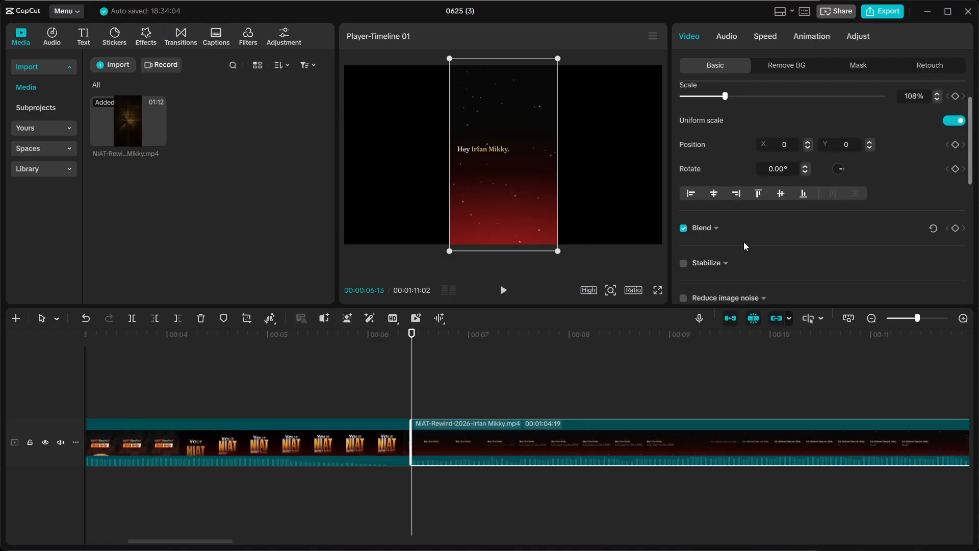
left_click(784, 65)
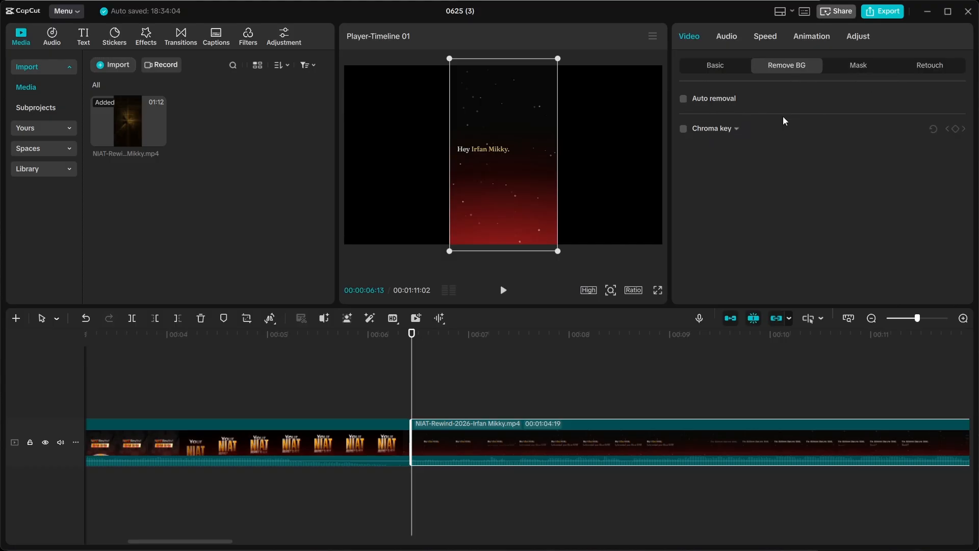
left_click(862, 76)
left_click(918, 71)
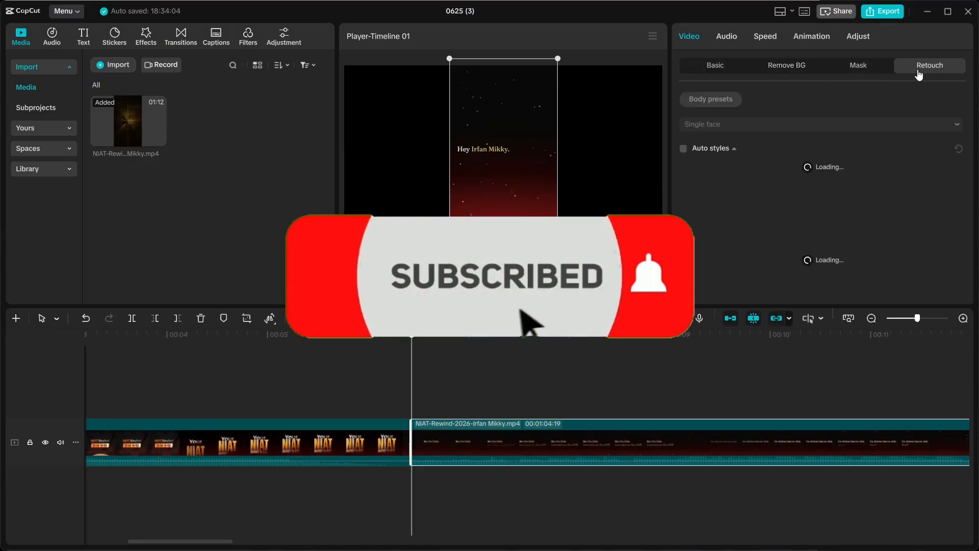
left_click(858, 66)
left_click(714, 66)
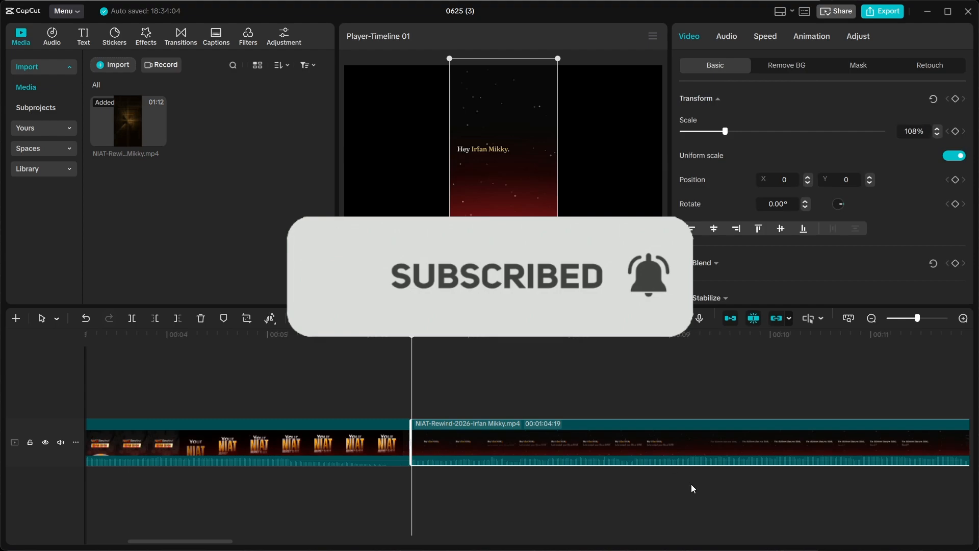
scroll(696, 439, "right", 10)
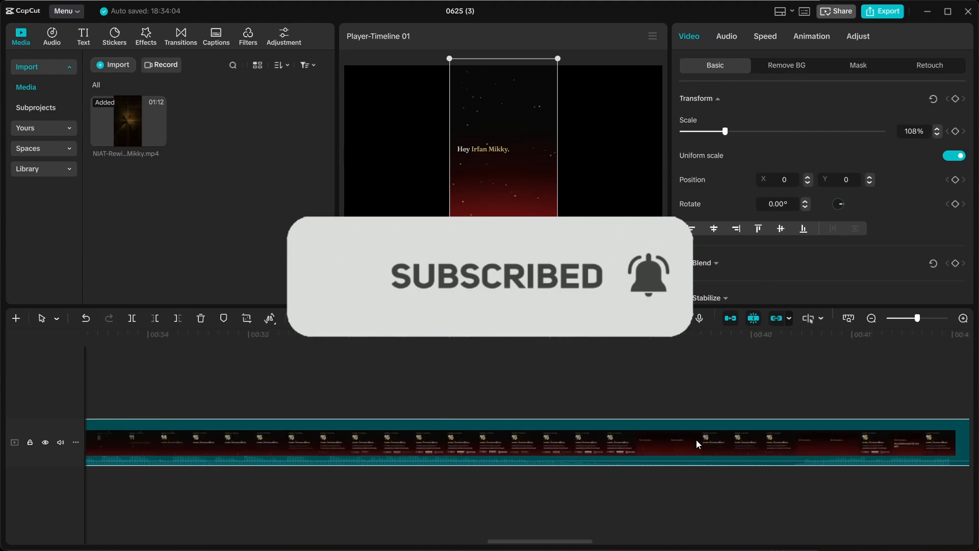